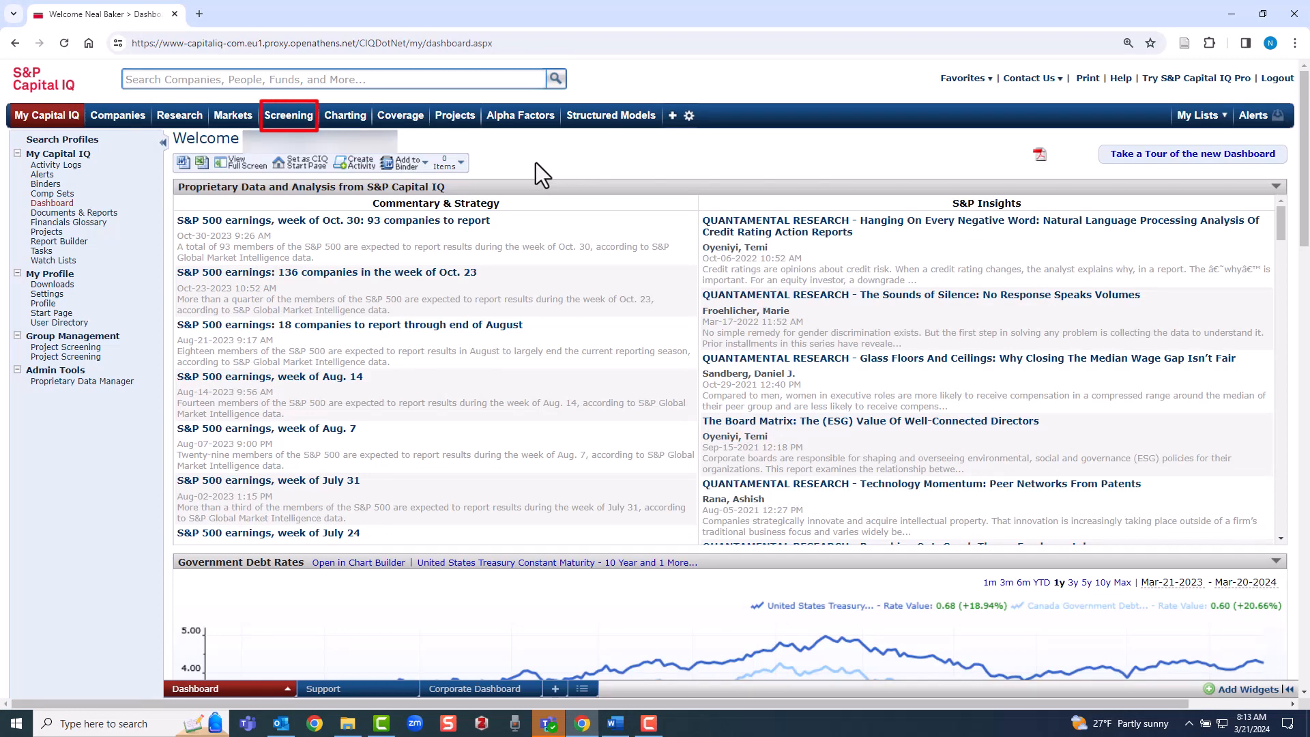
Open a new People screen and its Colleges/Universities criterion
mouse_move(294, 126)
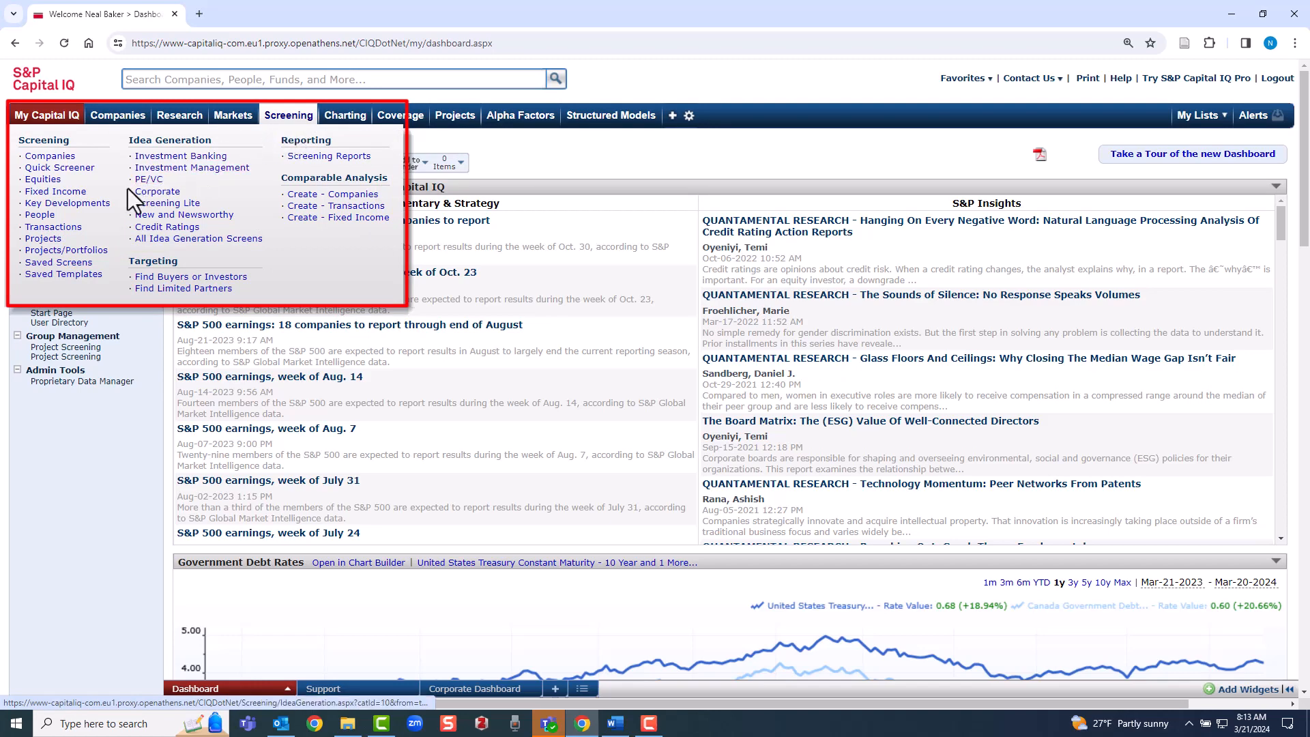
click(41, 216)
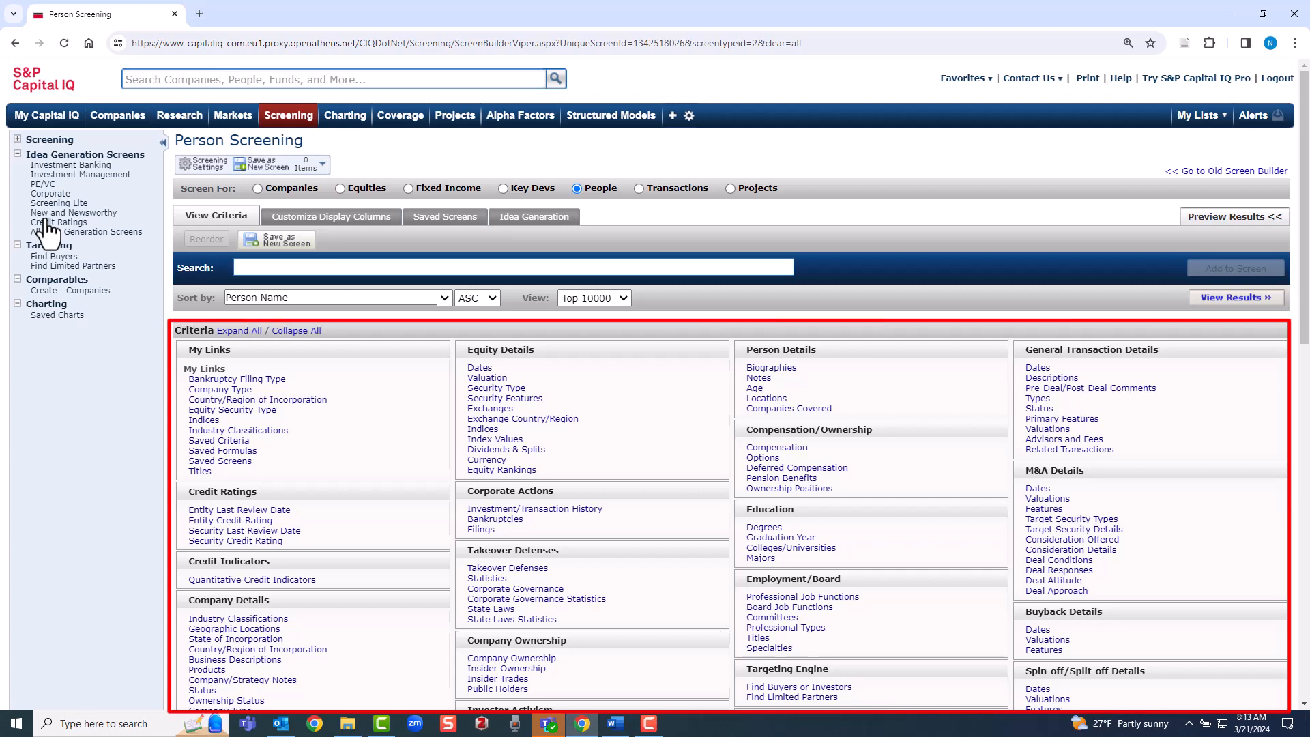
click(801, 558)
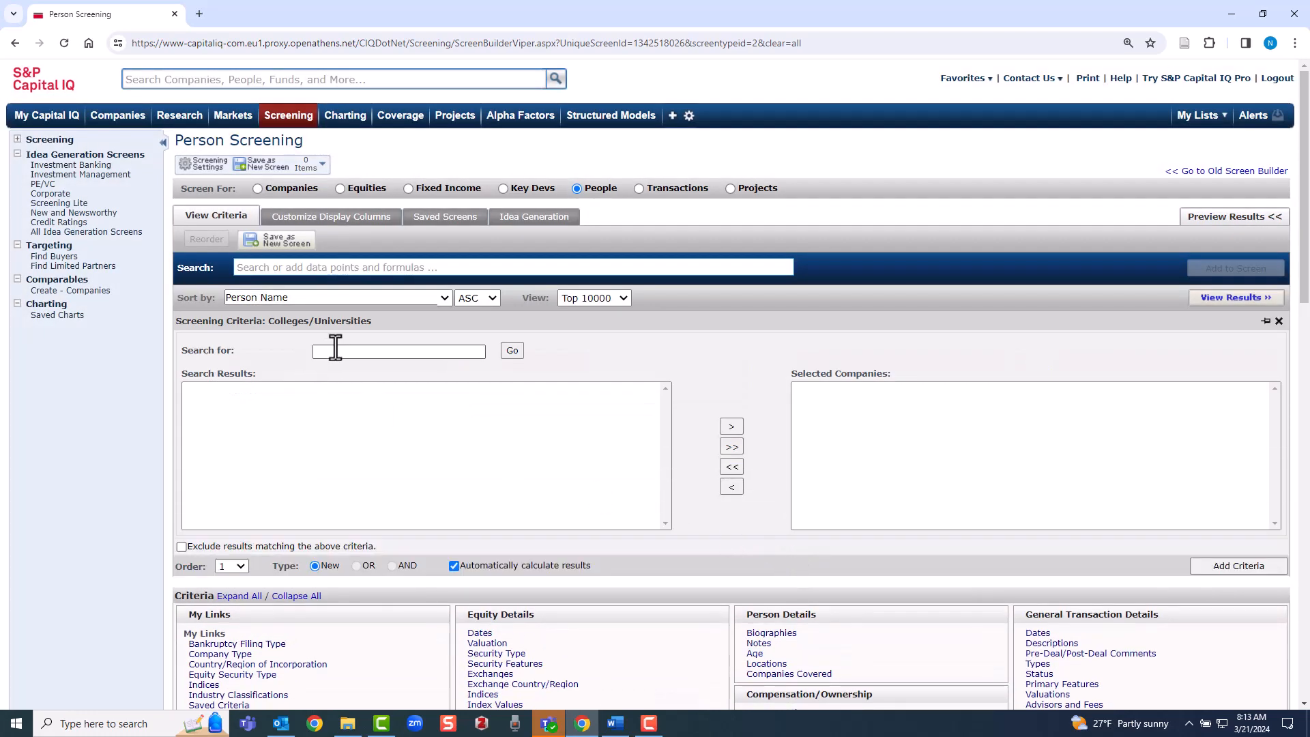
Search colleges for purdue and add Purdue University as the first screening criterion
click(344, 352)
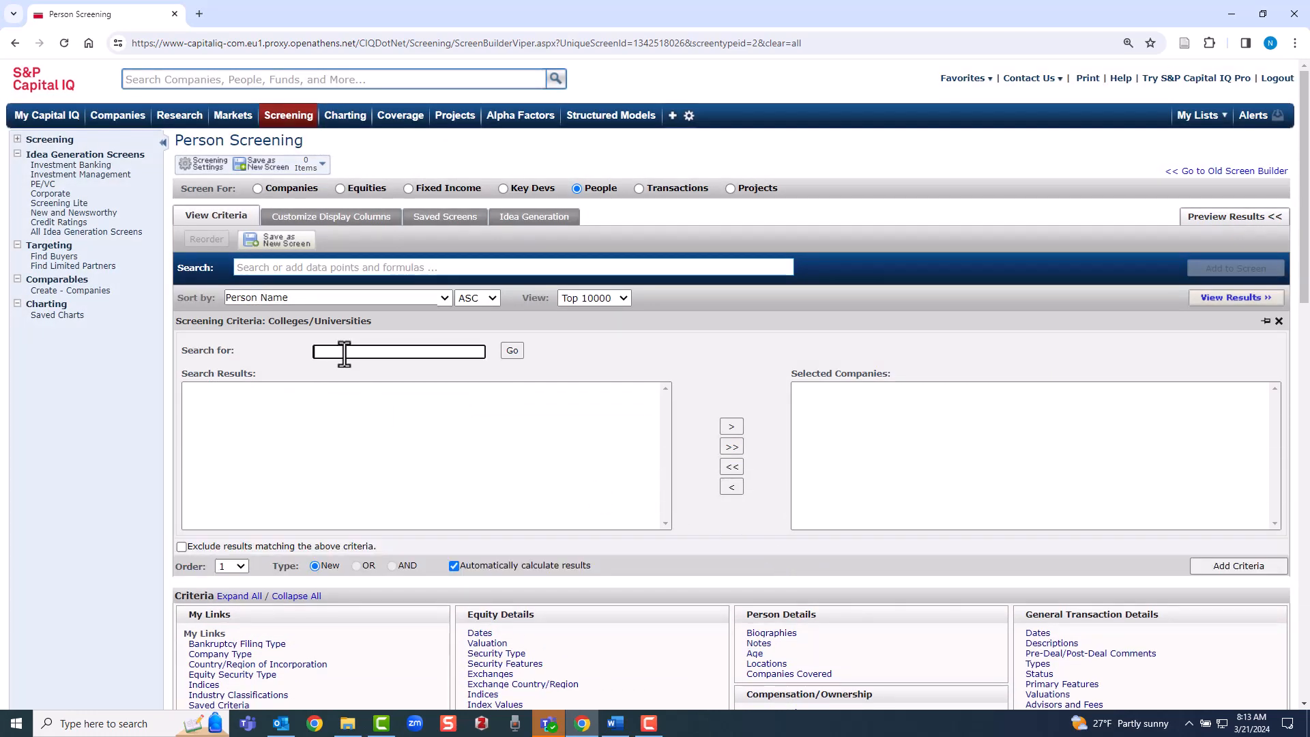
click(407, 382)
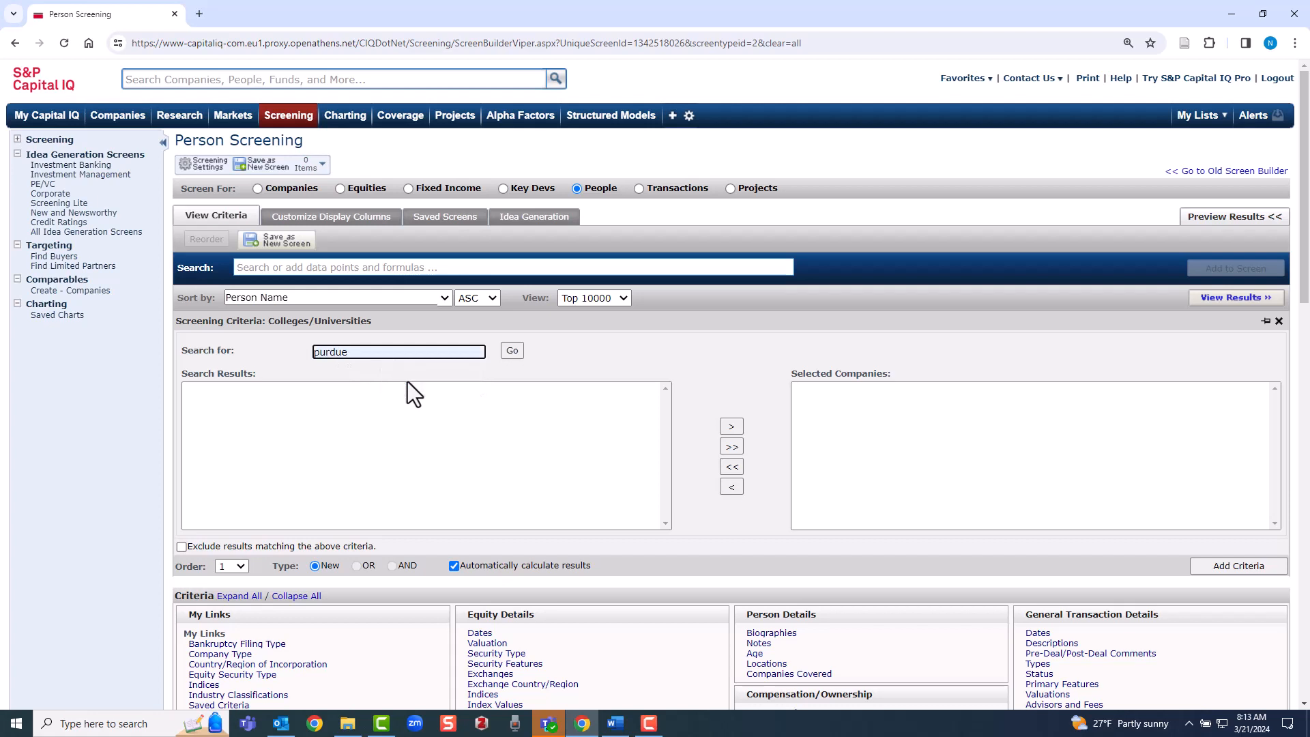
click(512, 351)
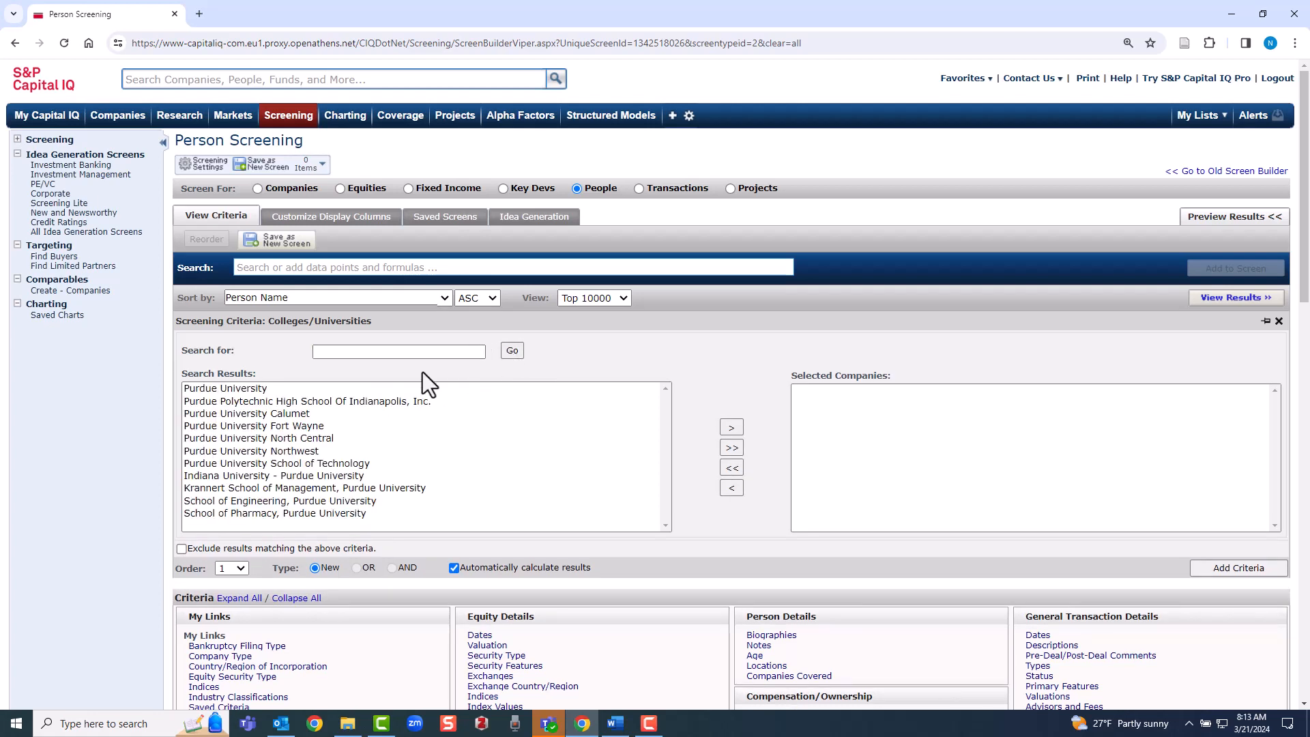
click(239, 387)
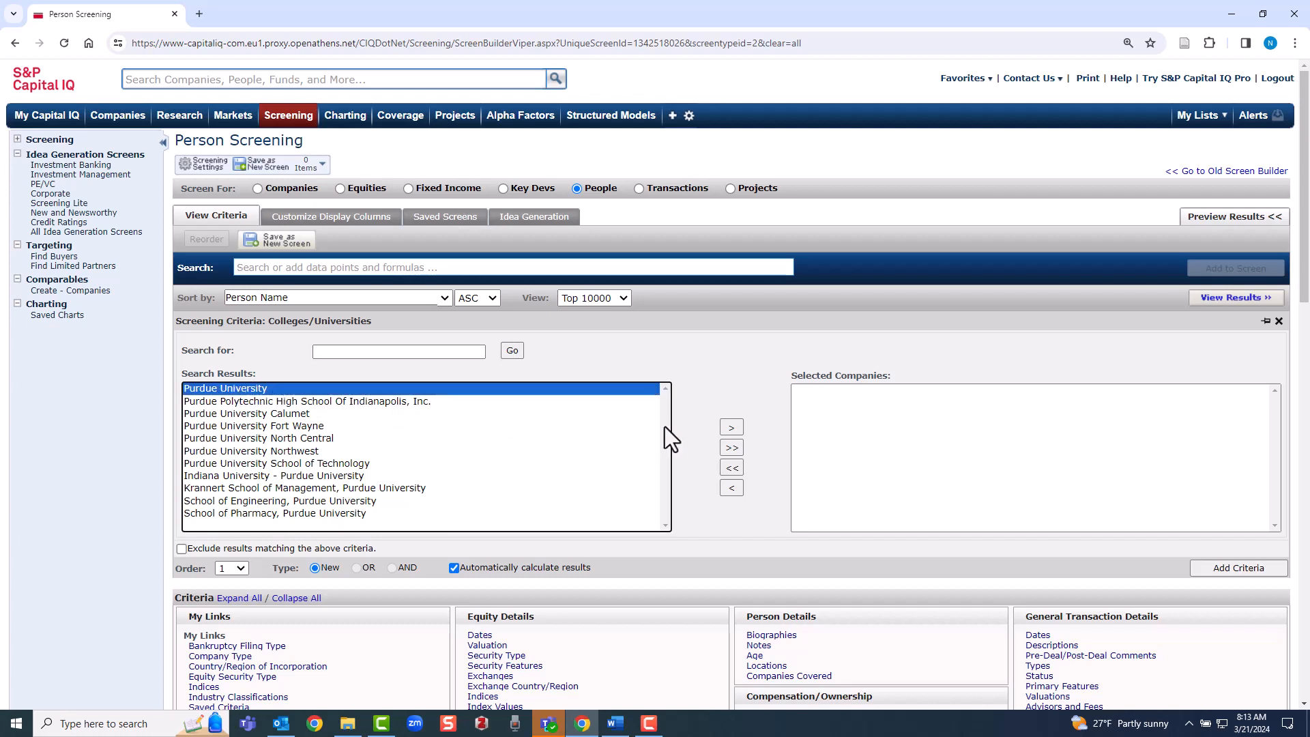
click(727, 429)
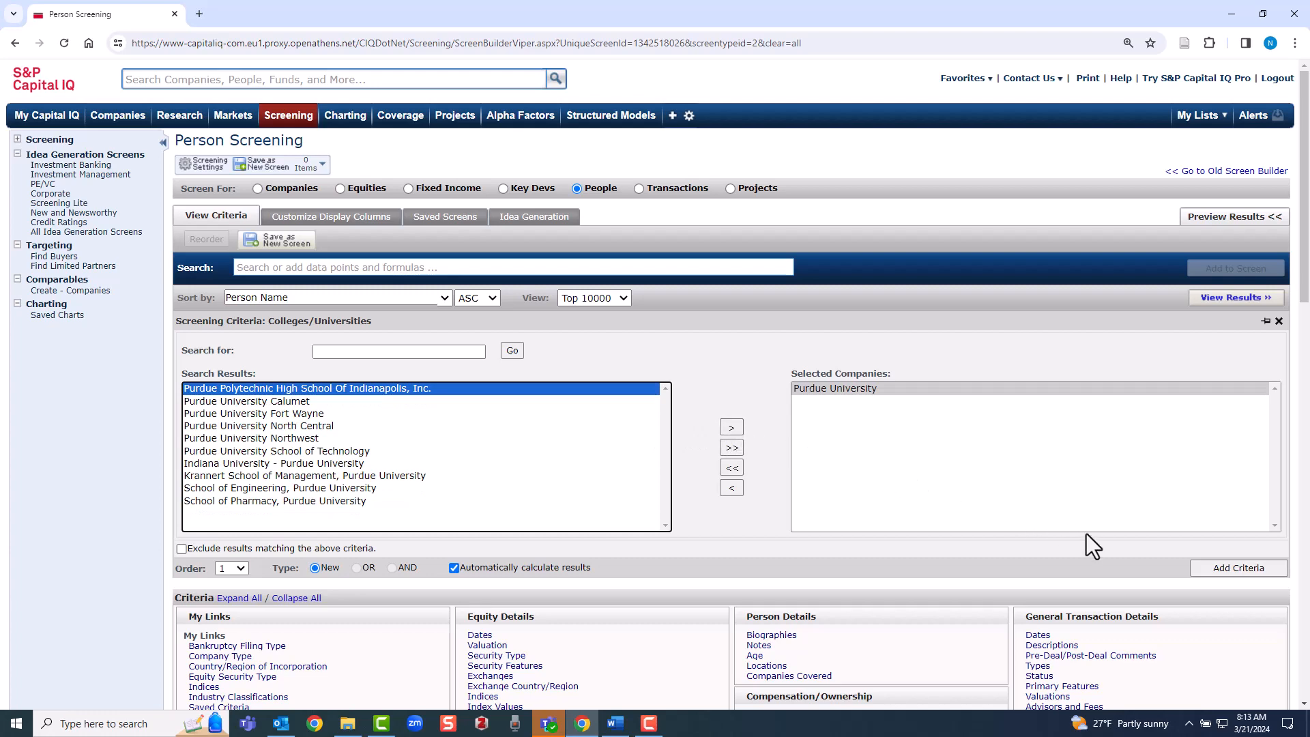
click(1202, 568)
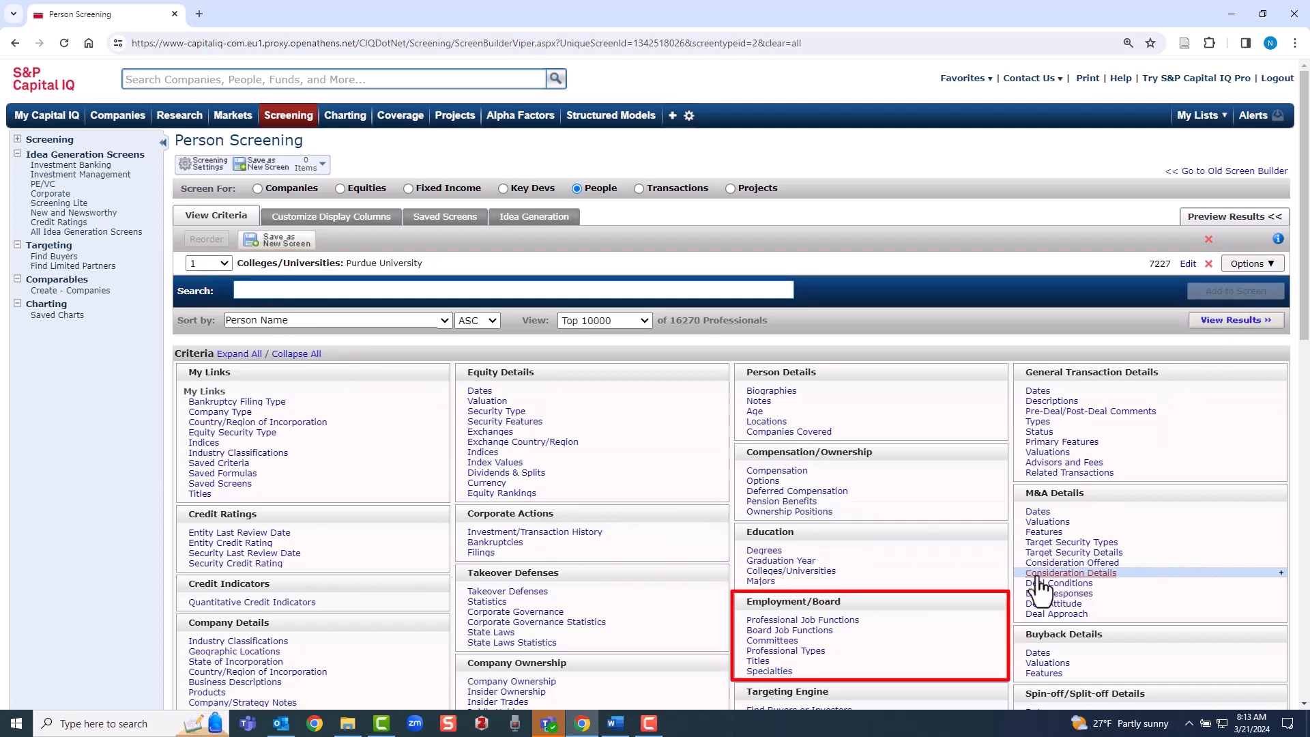
Add a Professional Job Functions criterion for Chief Executive Officer, President, Chief Financial Officer and Chief Operating Officer
click(851, 621)
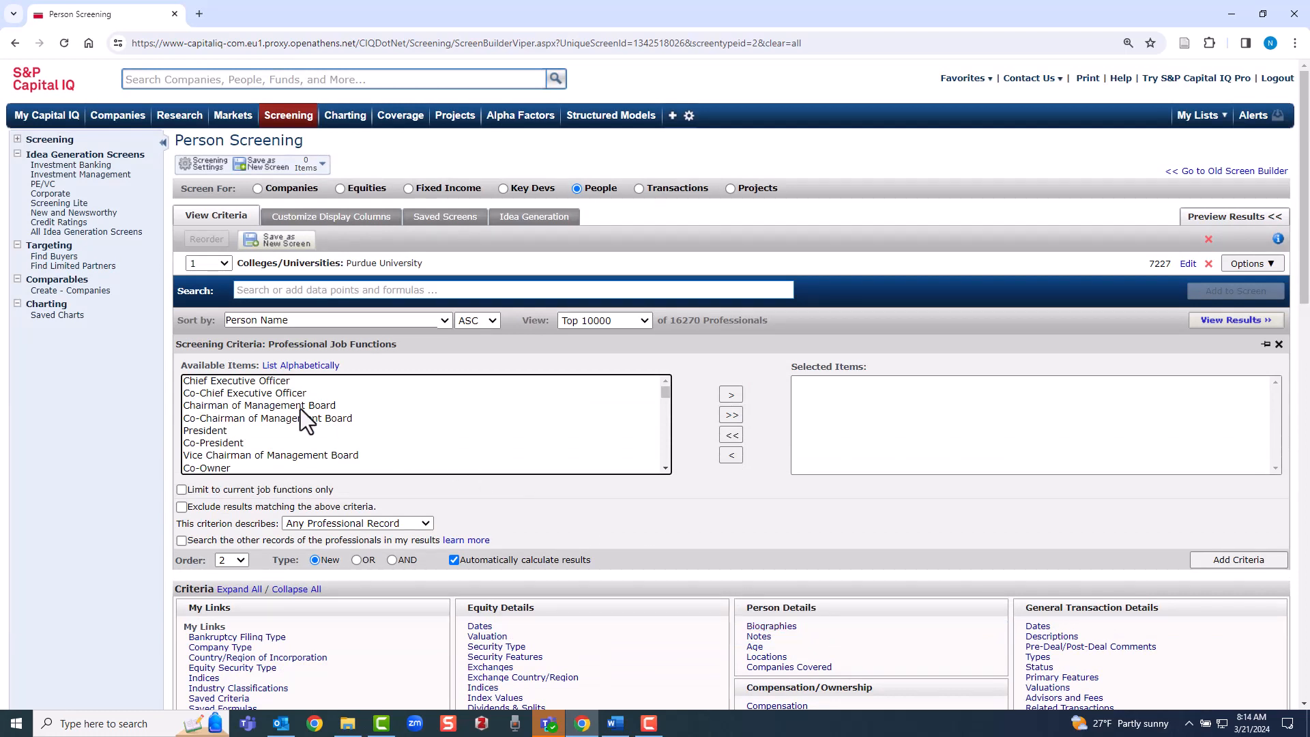
click(227, 381)
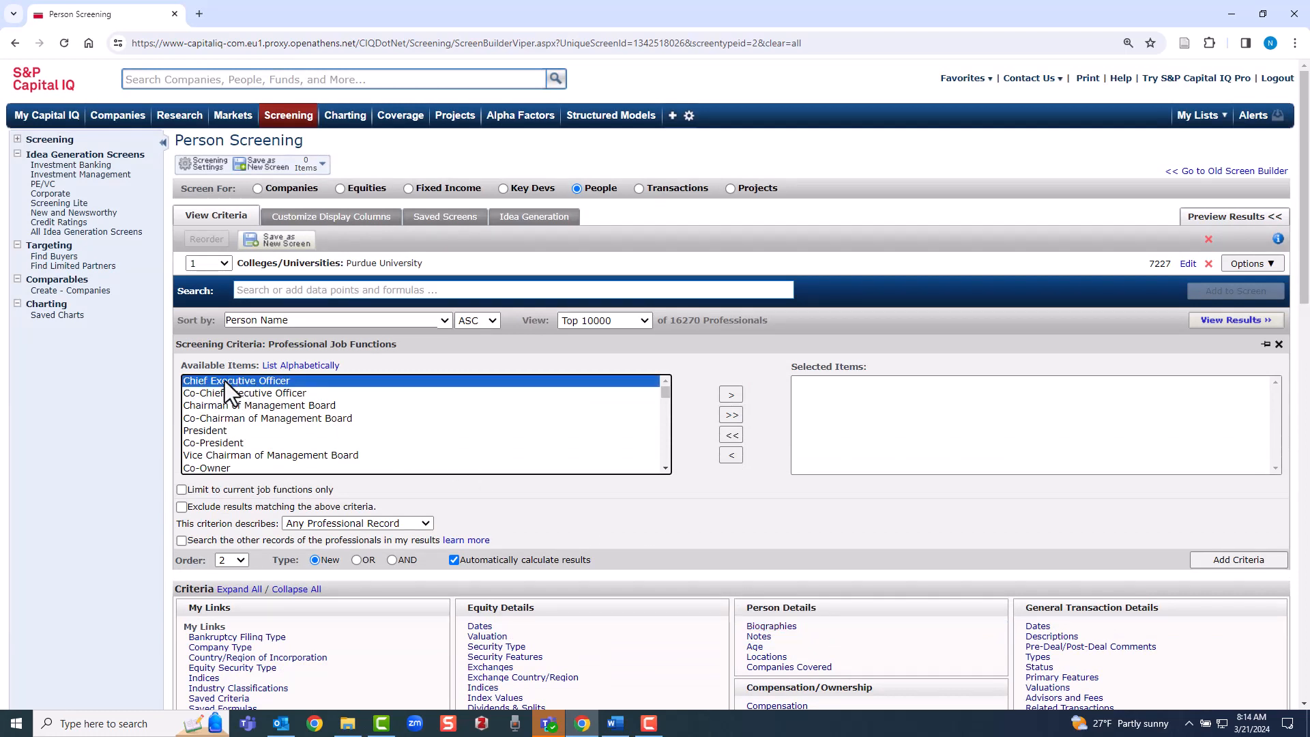
ctrl+click(202, 430)
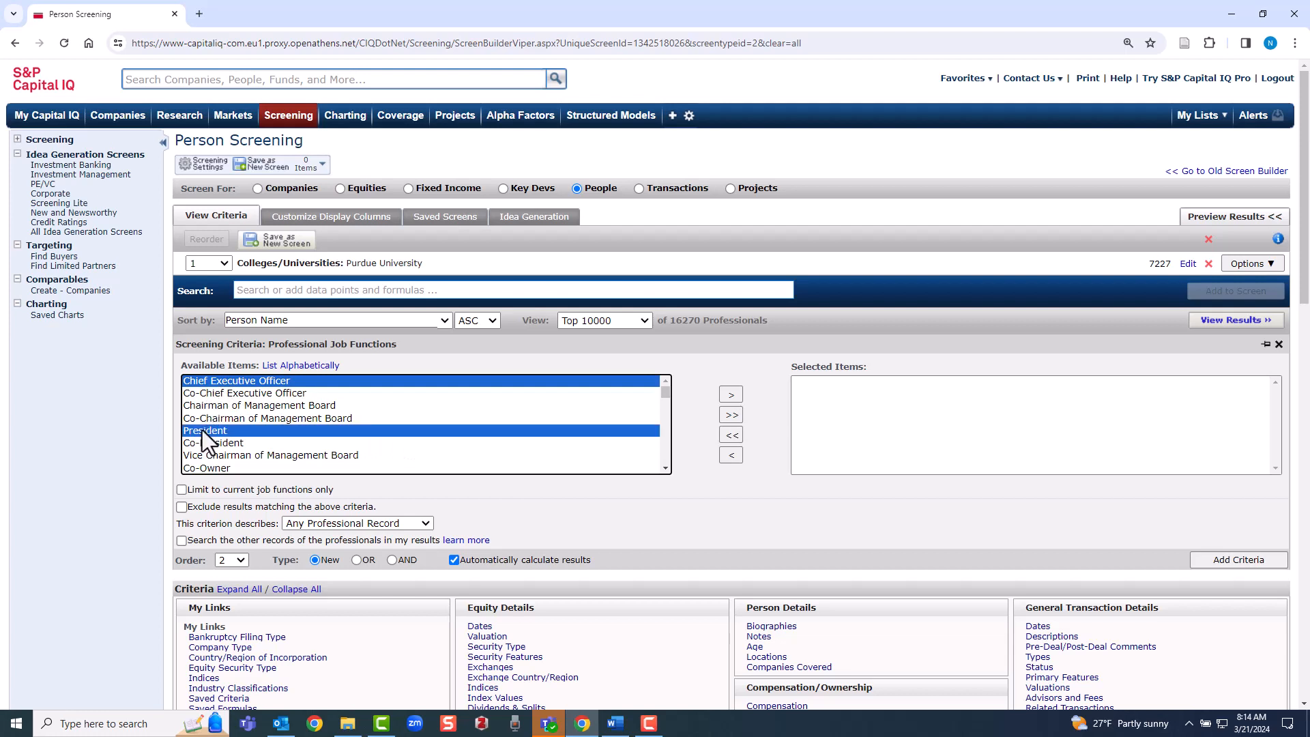
click(665, 469)
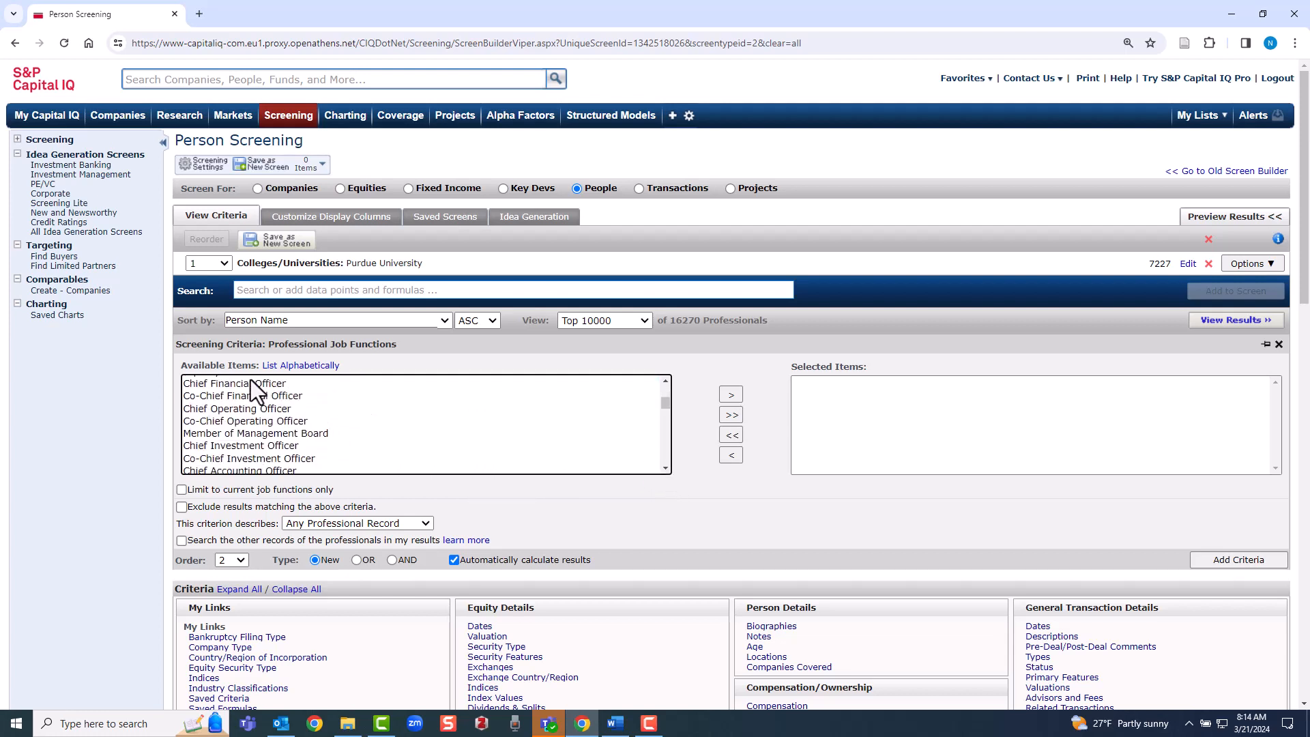
ctrl+click(251, 382)
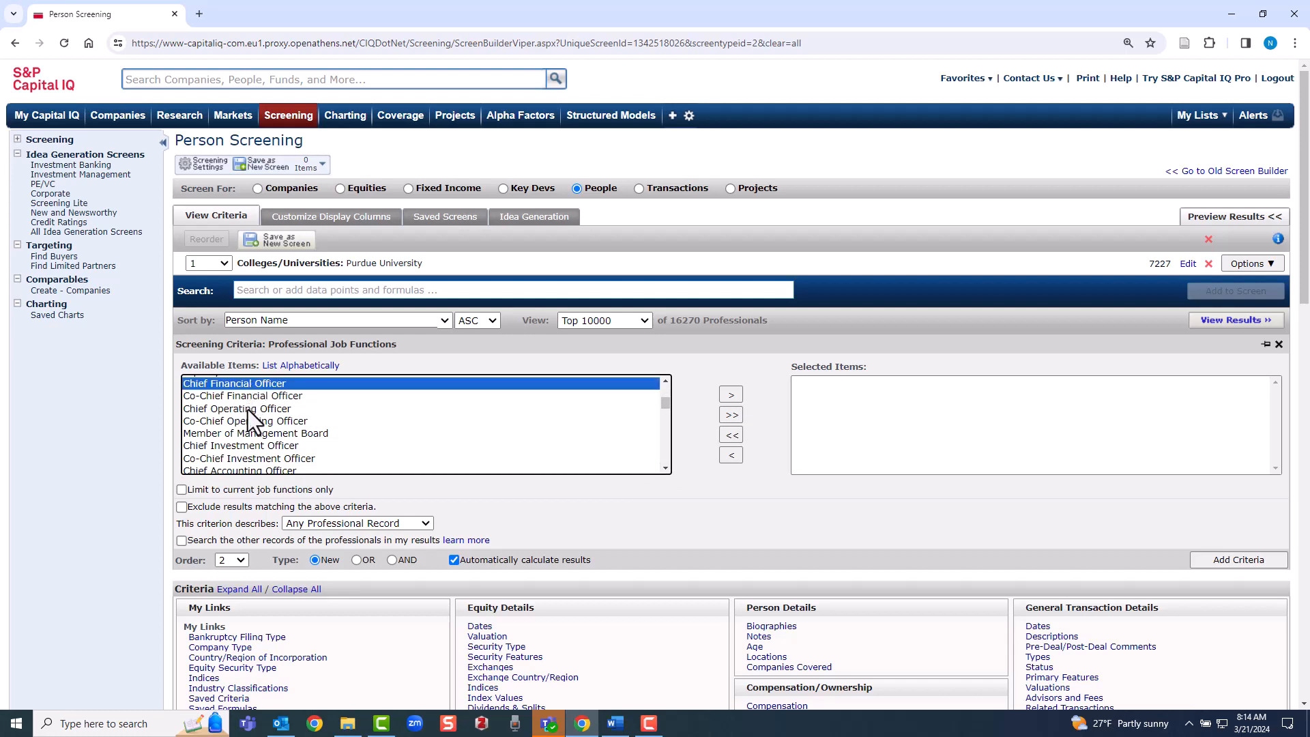
ctrl+click(248, 410)
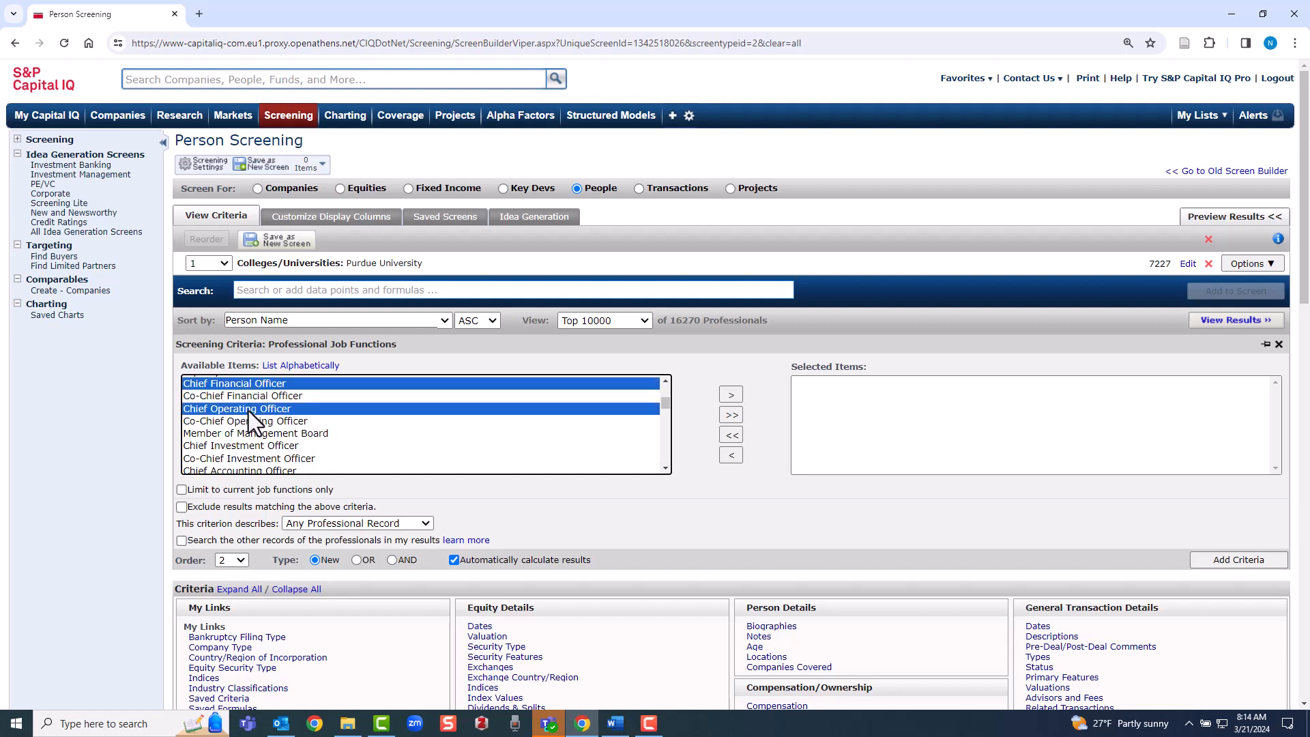
click(731, 395)
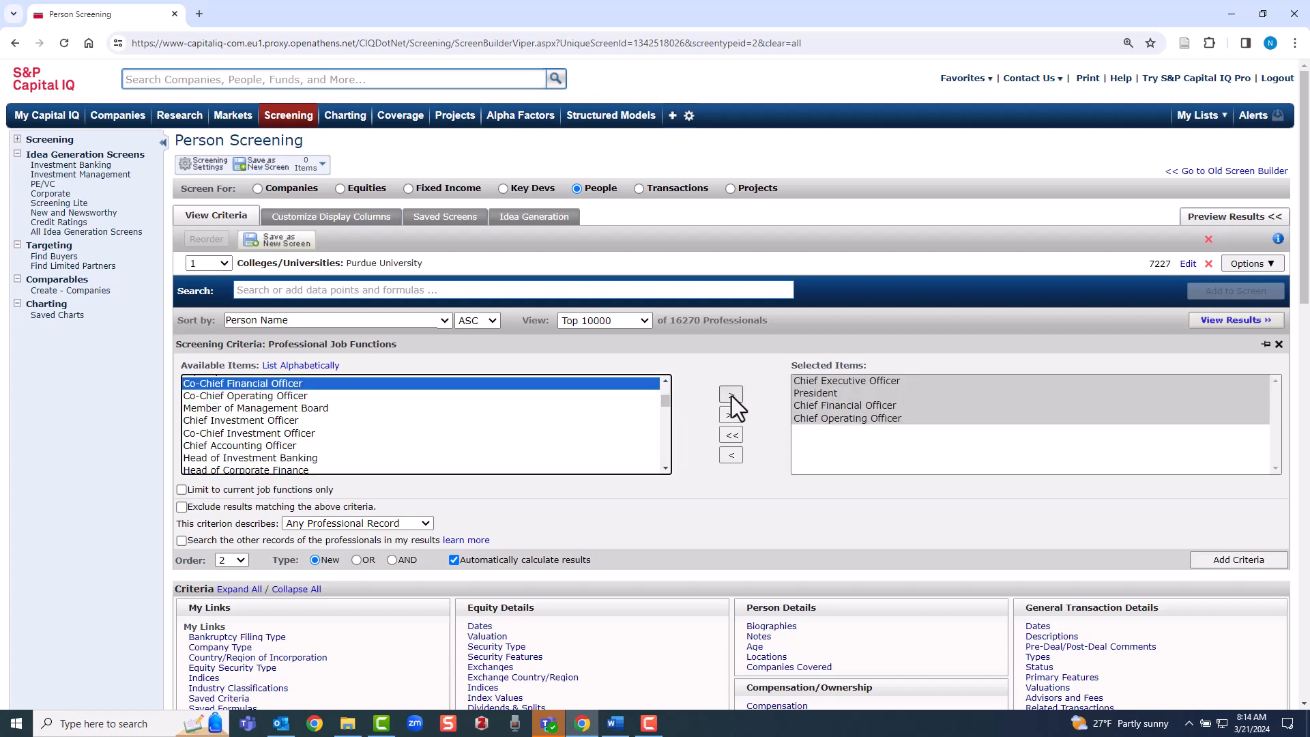
click(1210, 566)
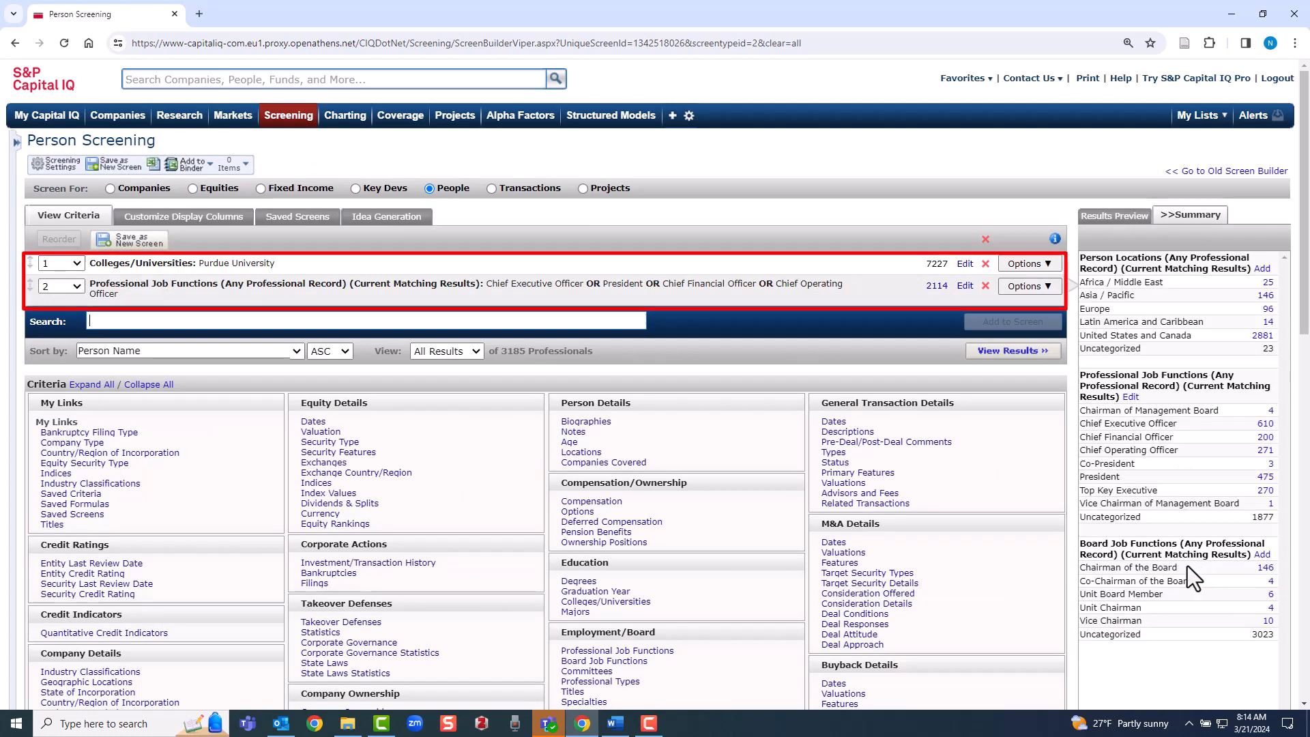
Add an Industry Classifications criterion restricted to Health Care
click(151, 674)
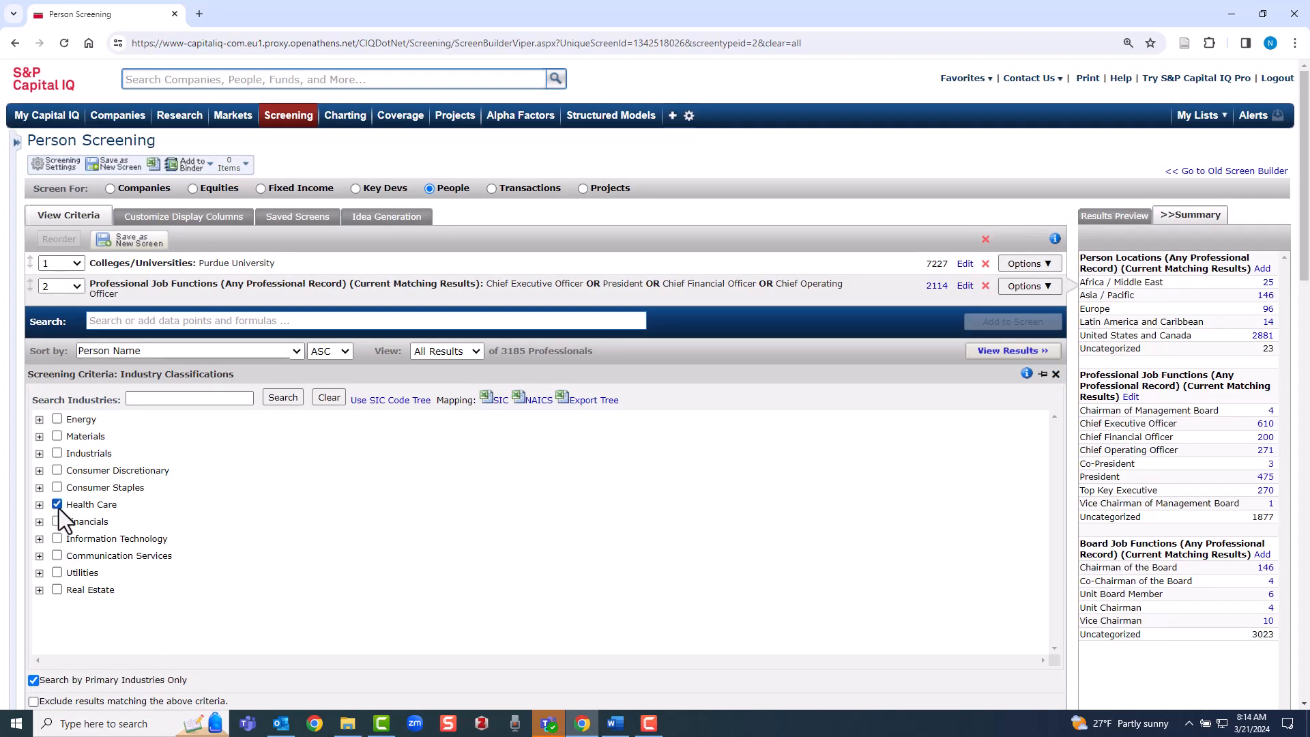
scroll(564, 636, down, 3)
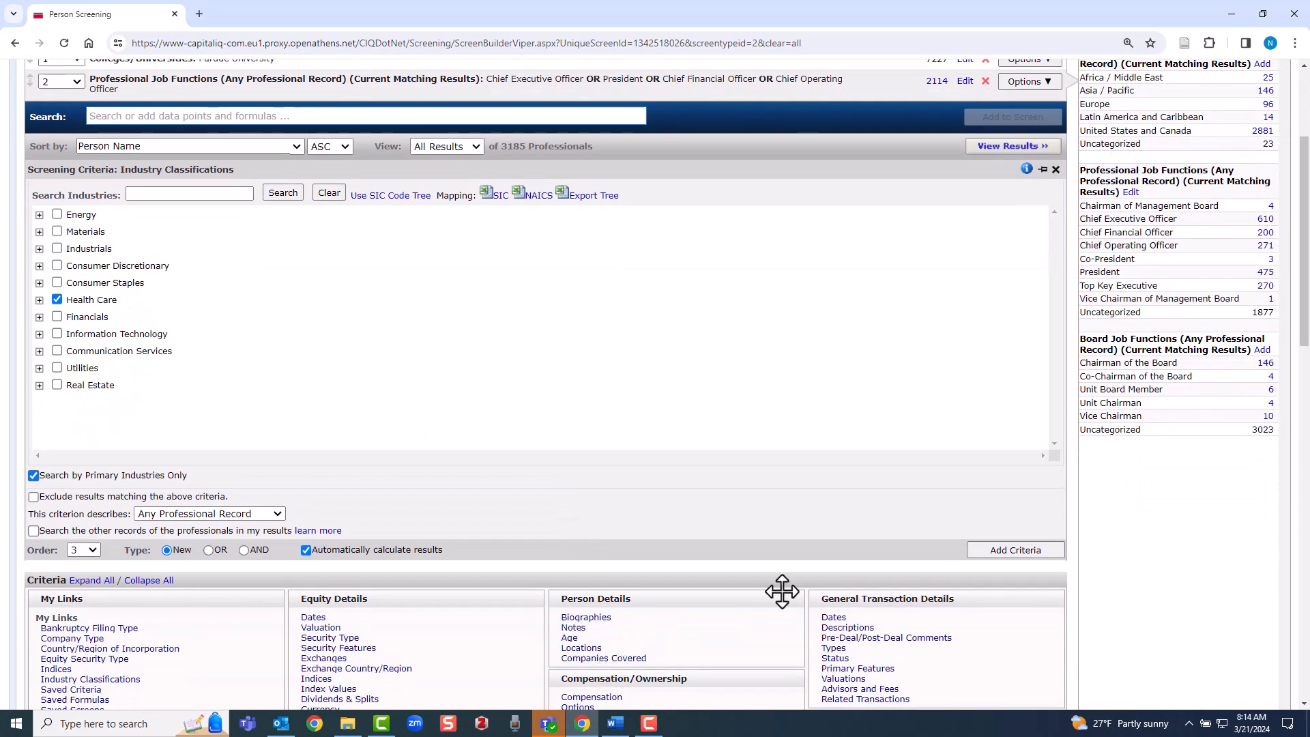
click(994, 551)
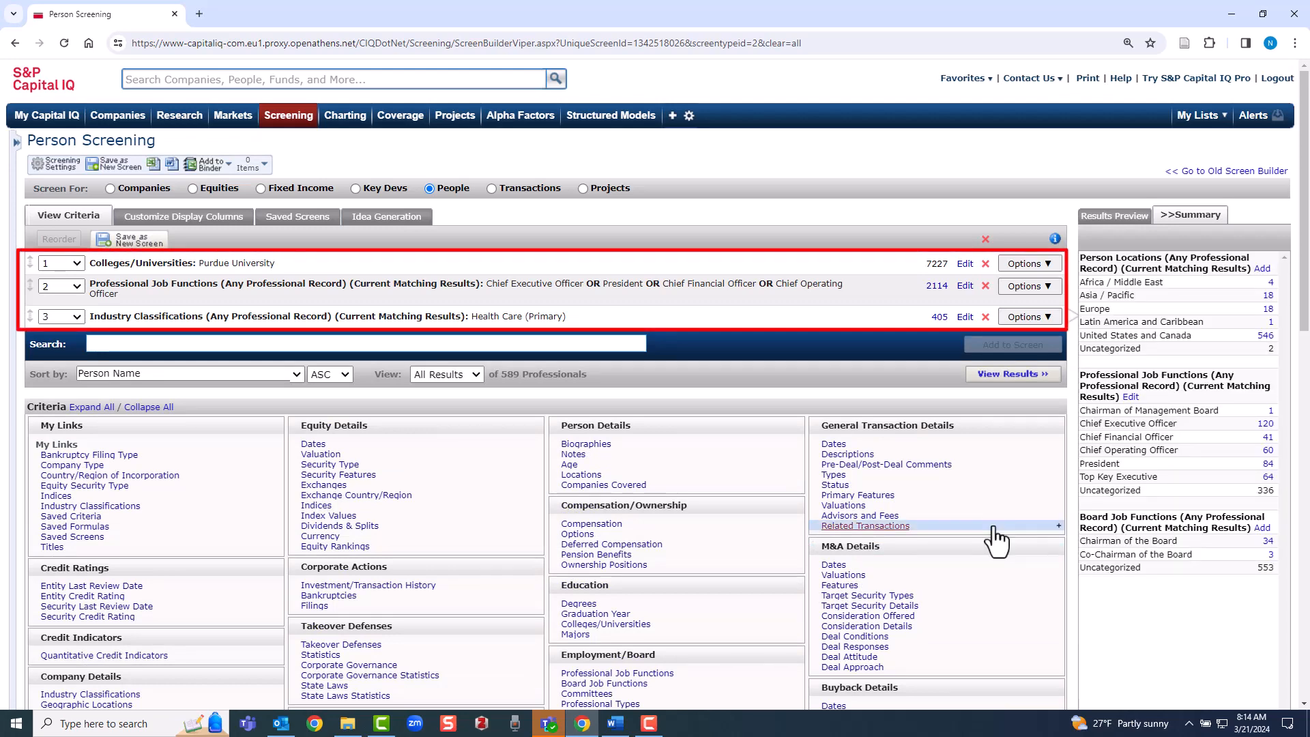
View the people screening results and scroll through the matching executives
click(1006, 380)
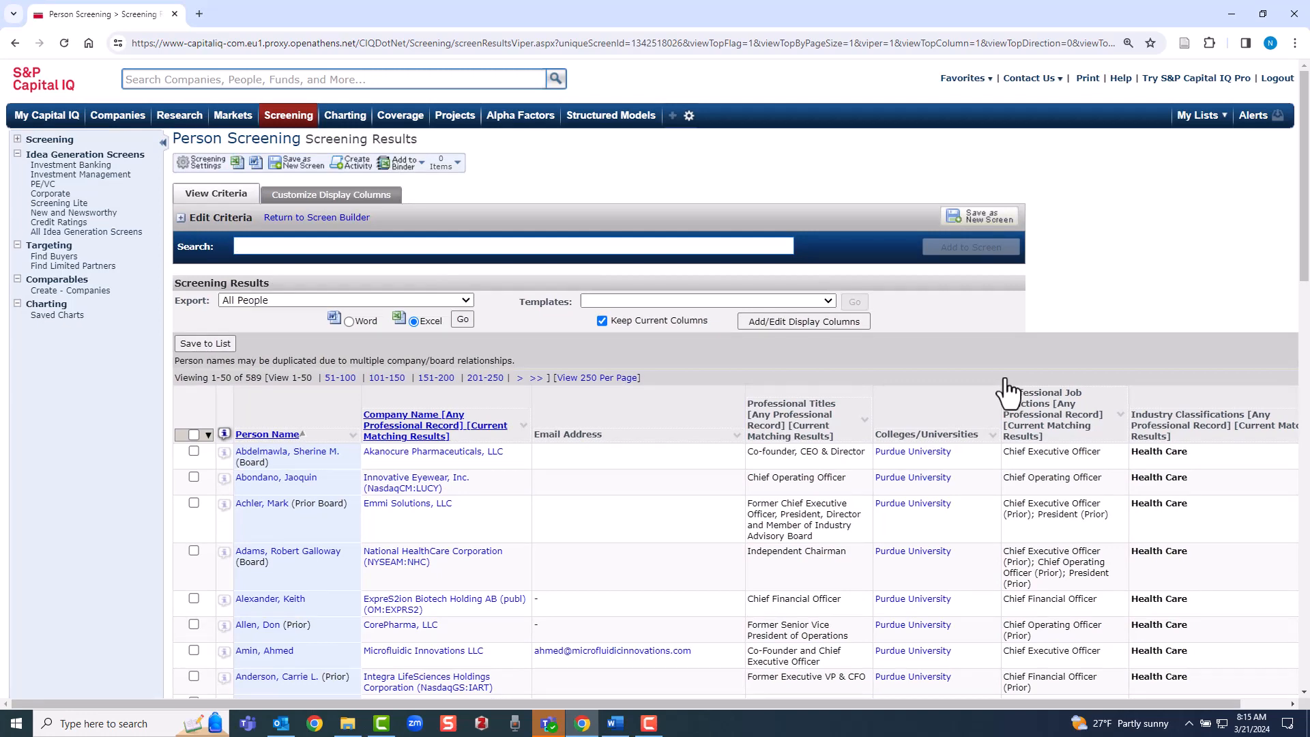
scroll(1006, 389, down, 5)
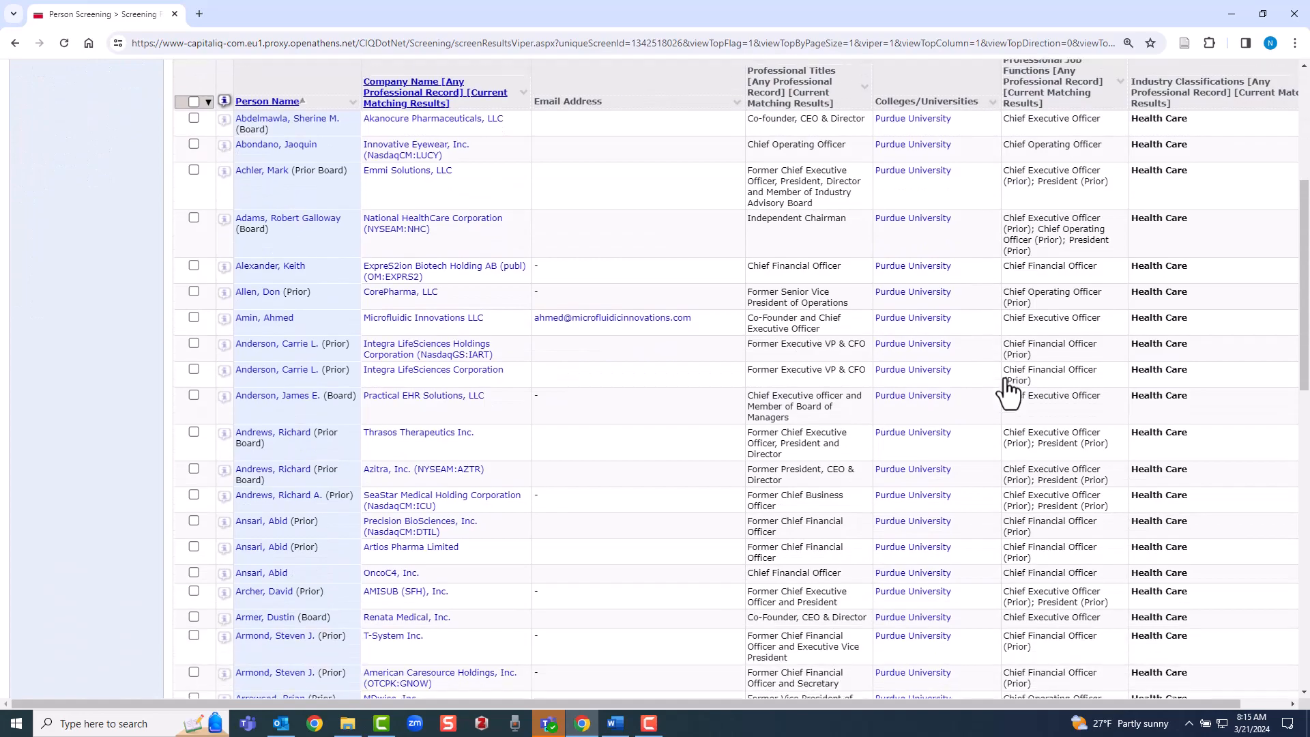
scroll(1007, 391, down, 4)
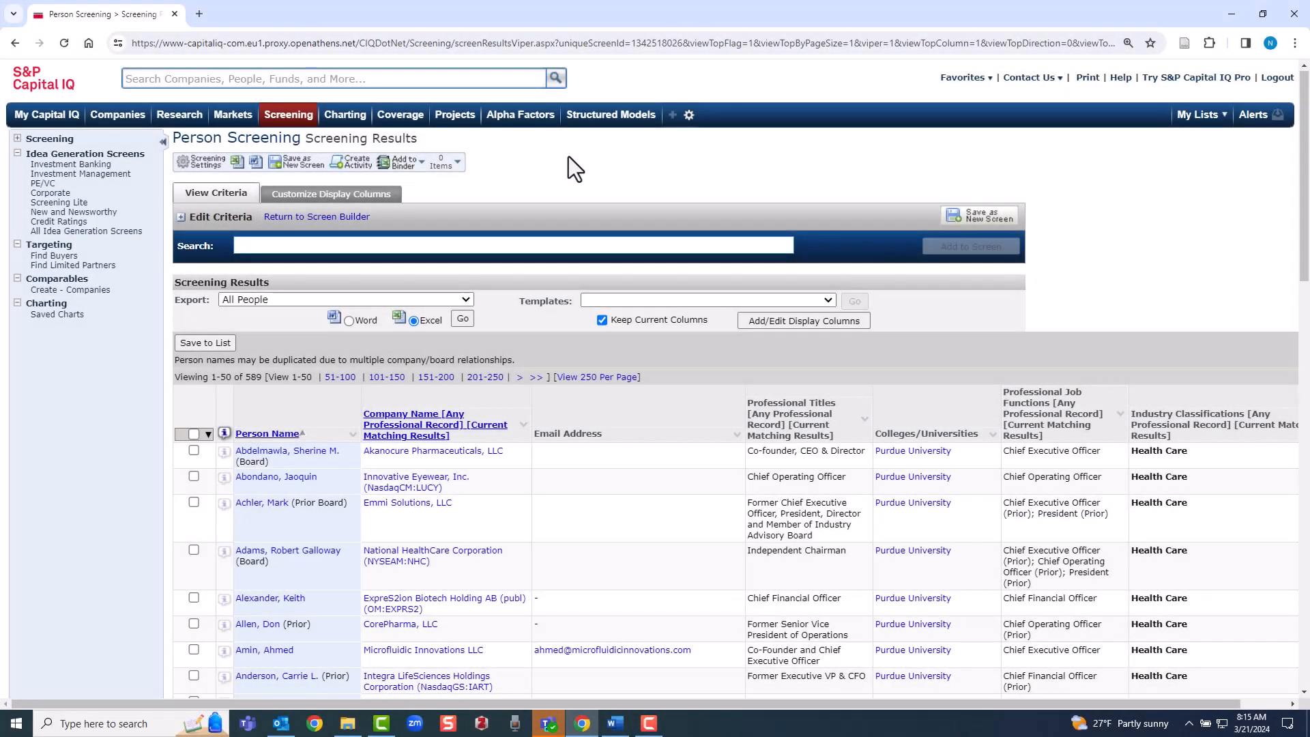
Start a new Companies screen and add a State of Incorporation criterion for Indiana
mouse_move(286, 123)
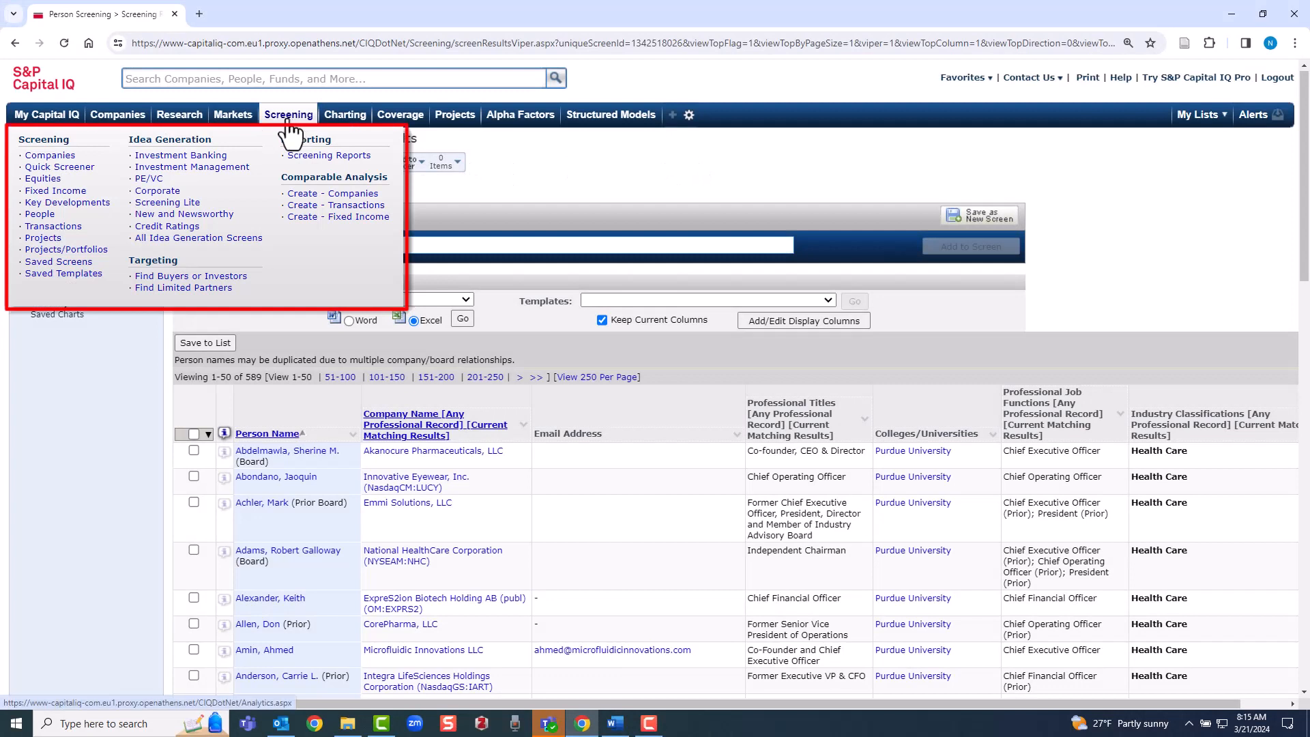
click(58, 161)
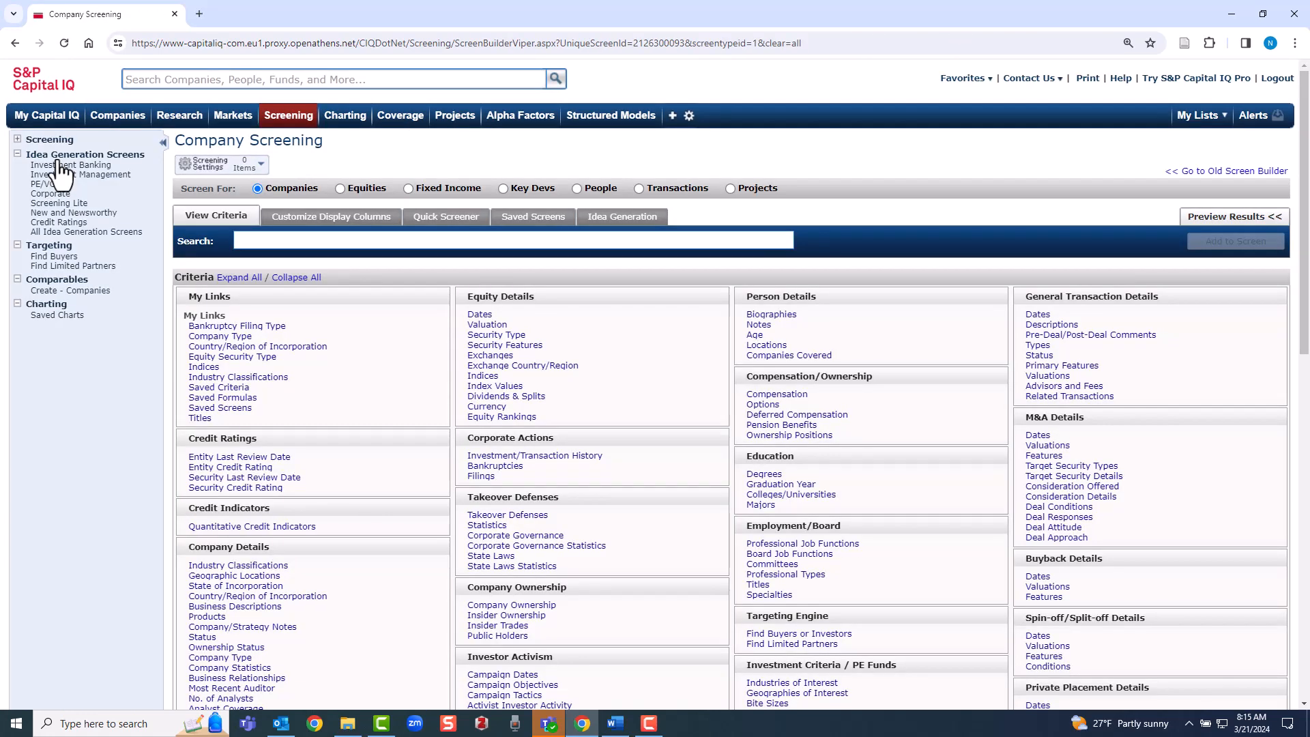
click(255, 588)
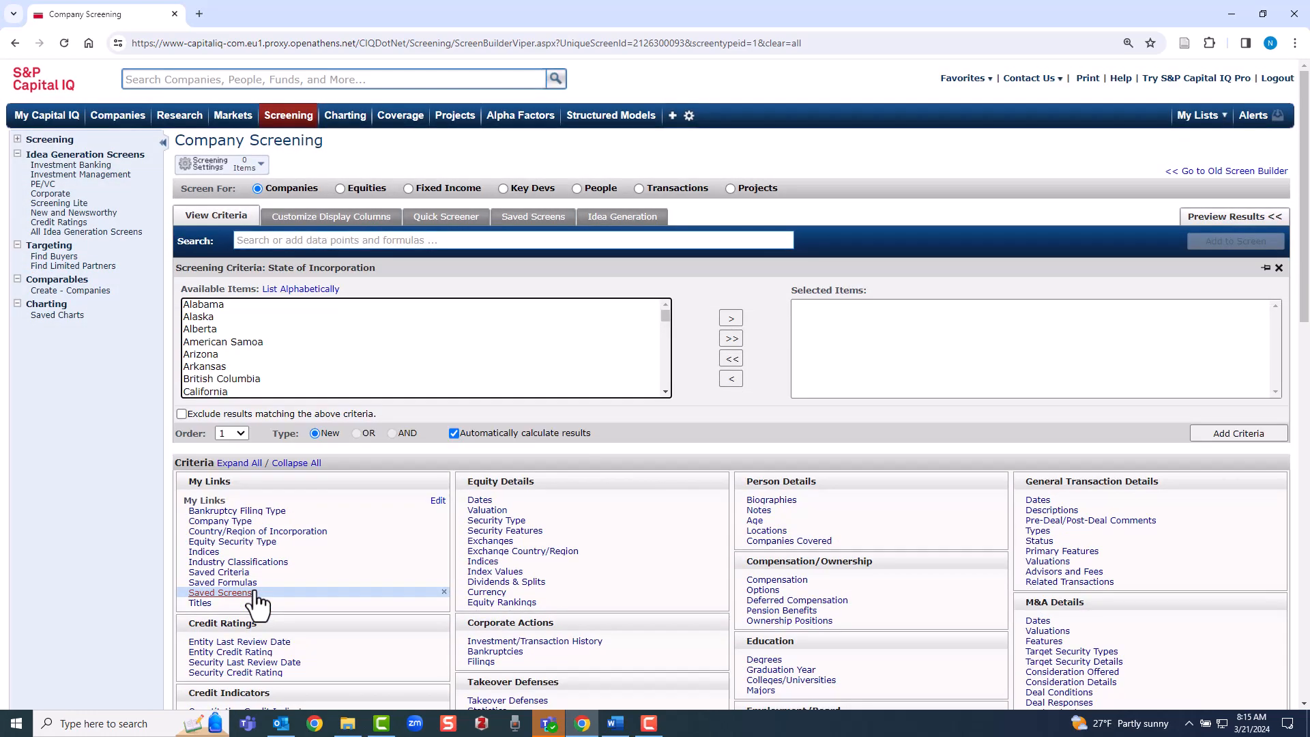
click(325, 345)
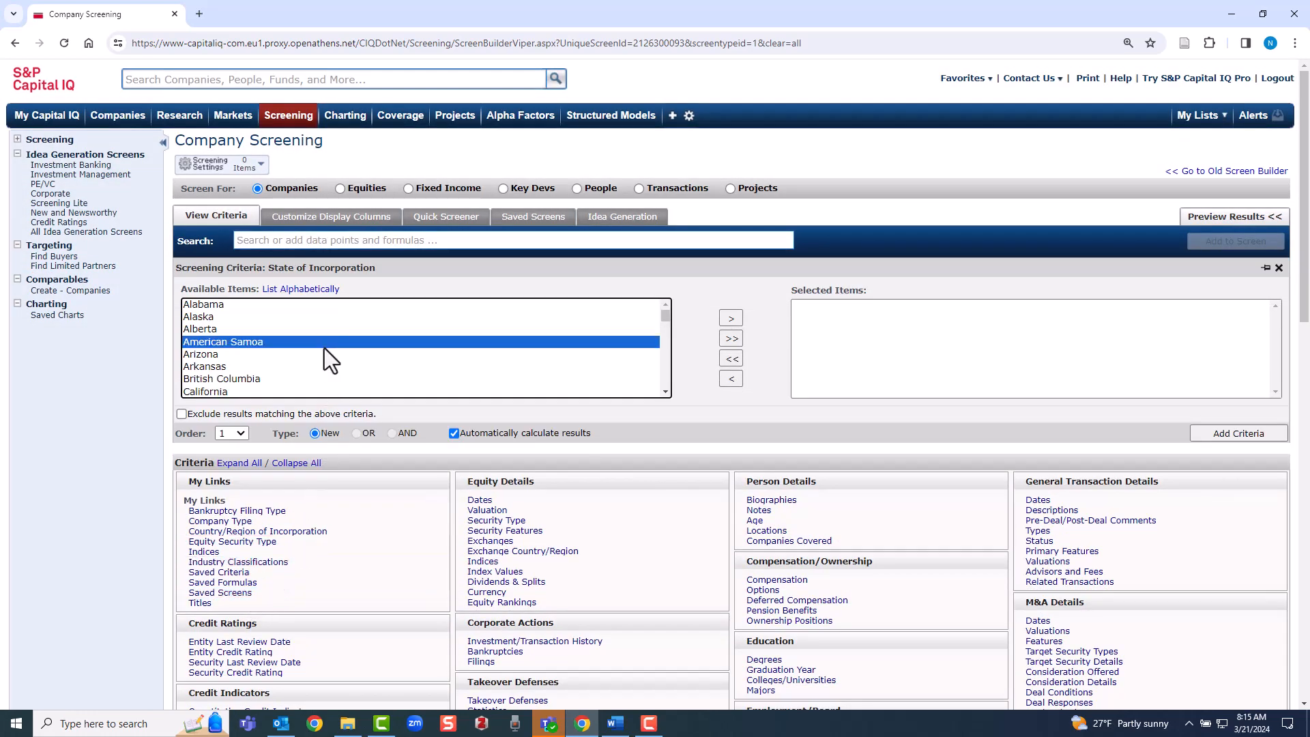
text(in)
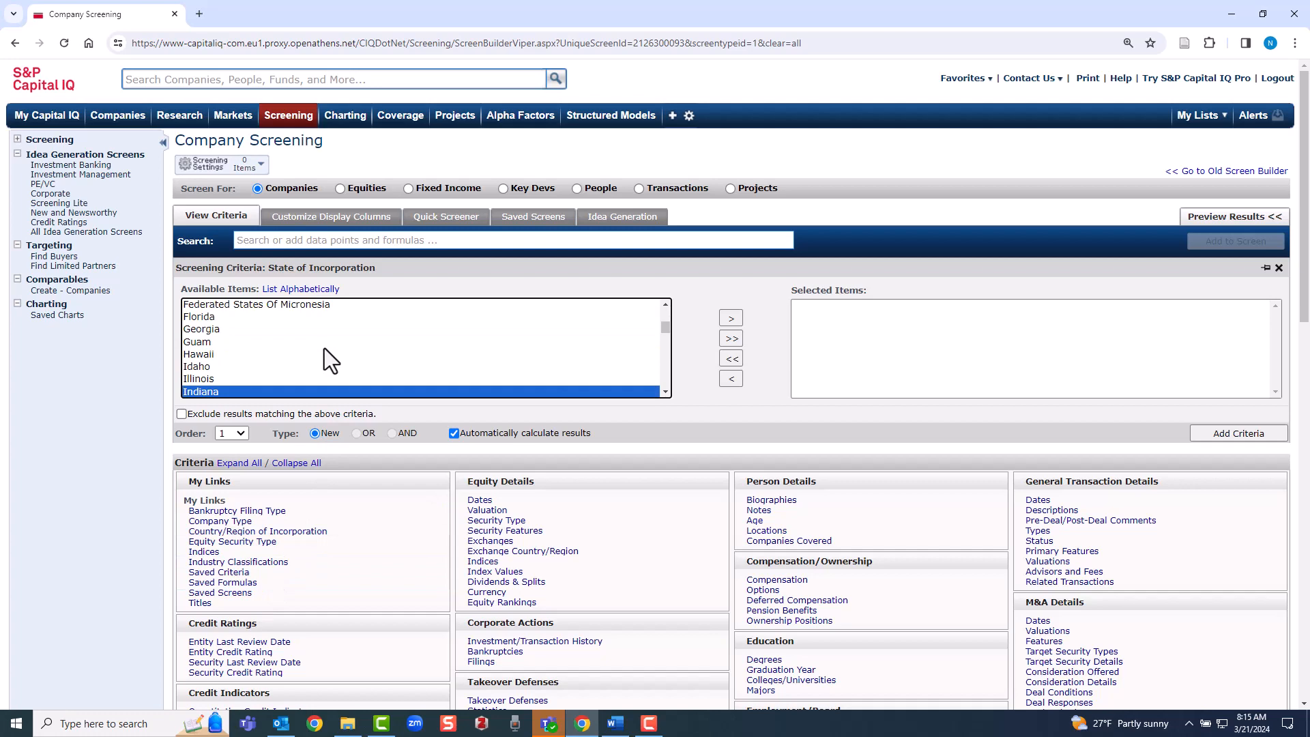
click(741, 318)
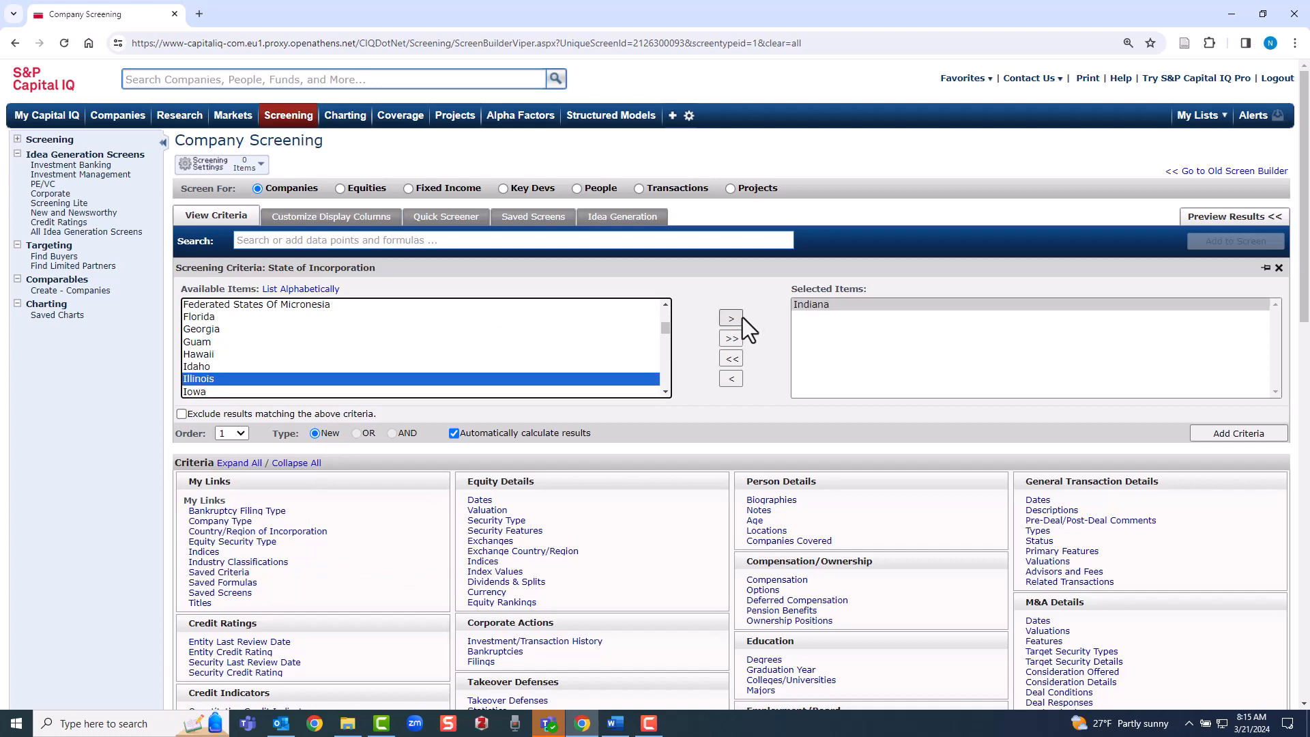
click(1224, 435)
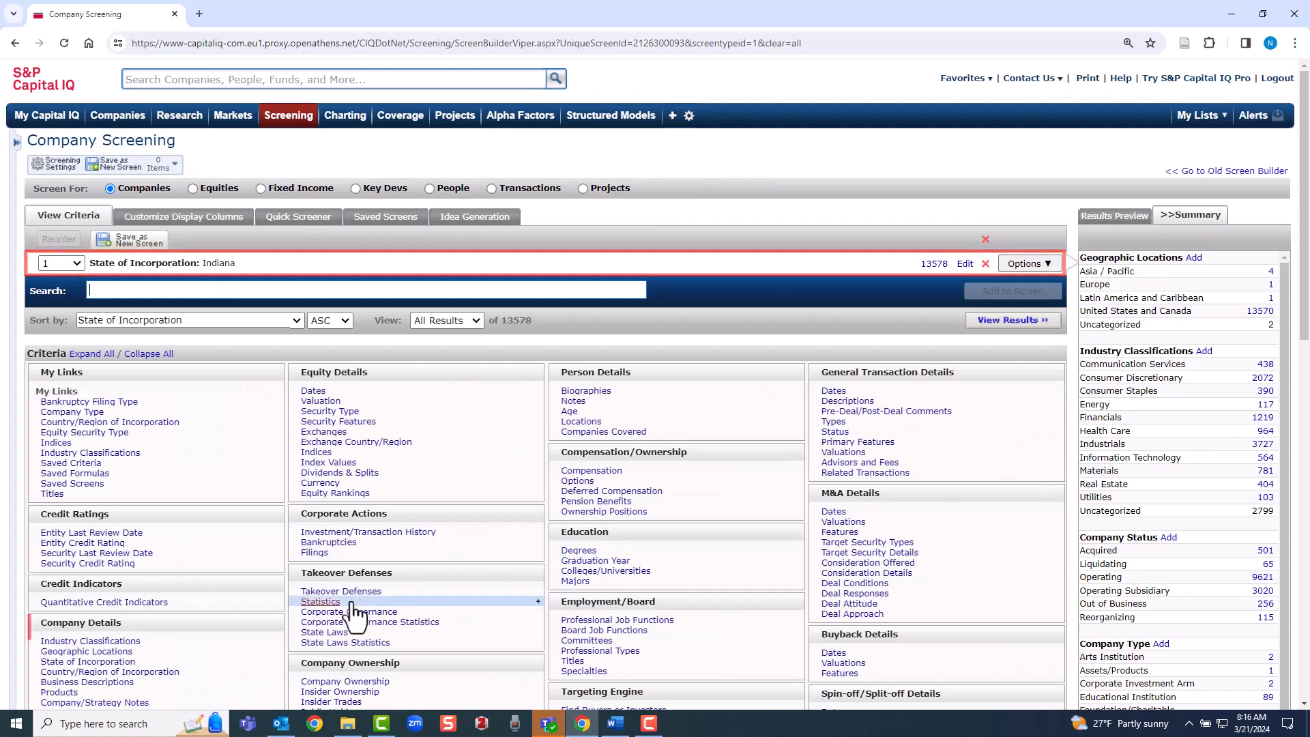
Add an Industry Classifications criterion for Energy and view the company screening results
click(119, 643)
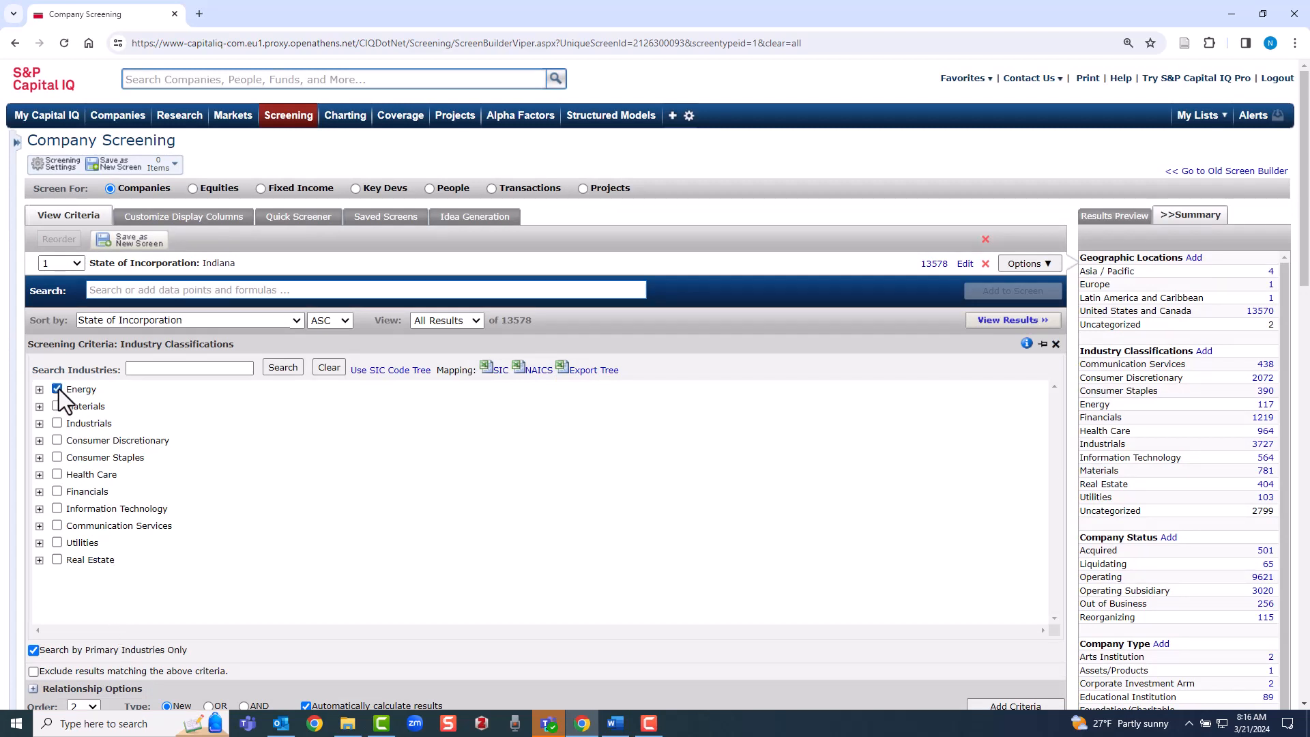
click(989, 699)
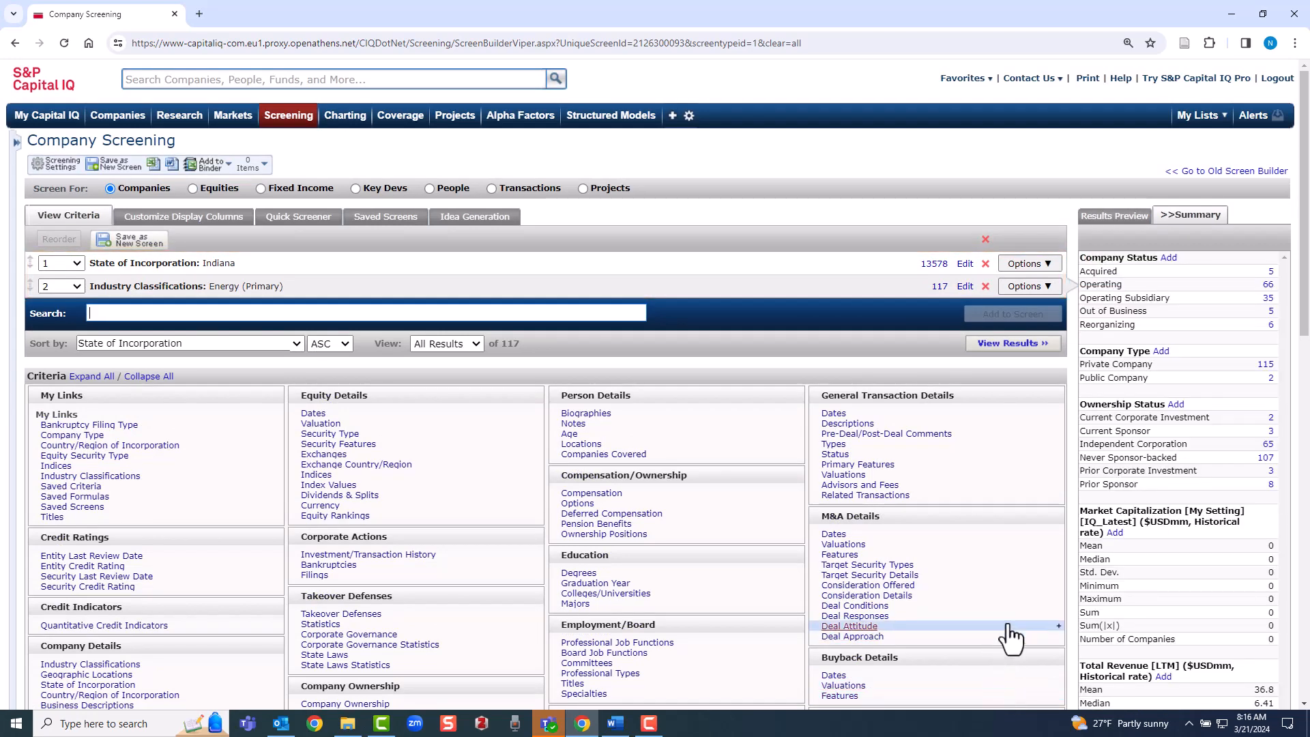
click(1017, 344)
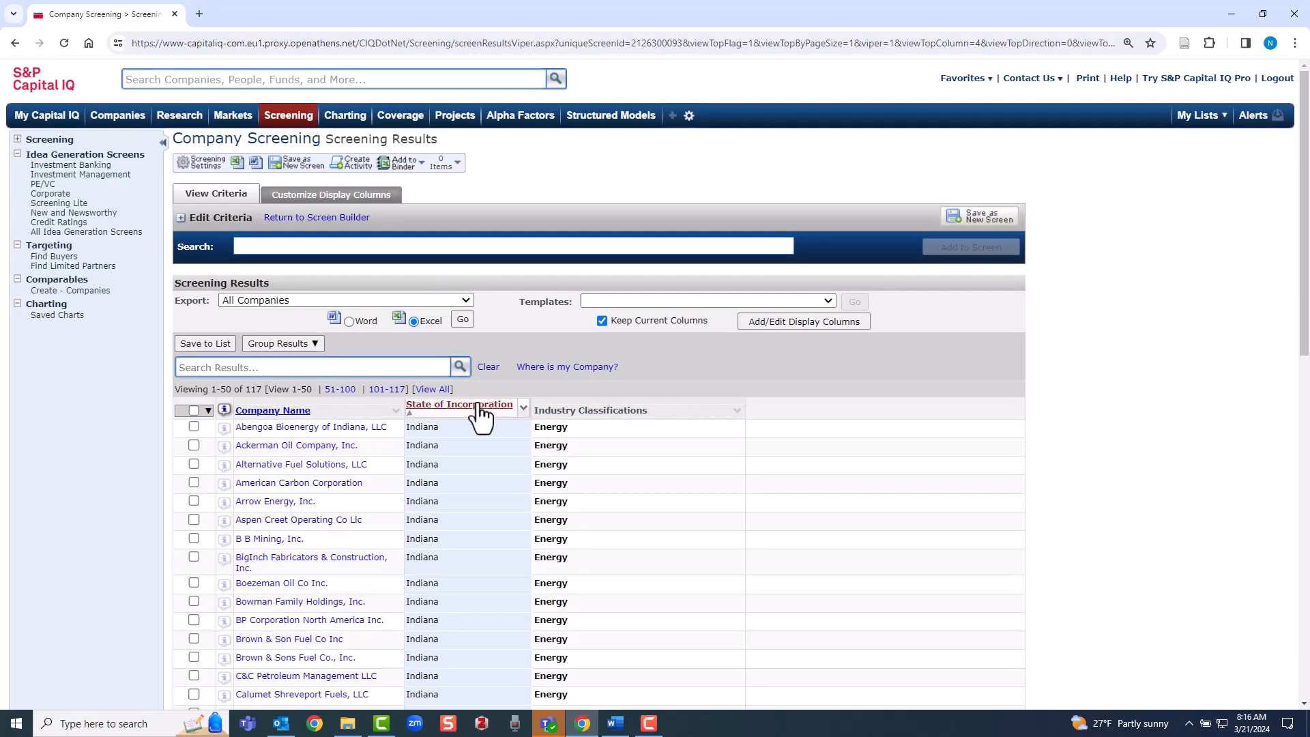
Show all company results on one page and scroll through the list
click(432, 389)
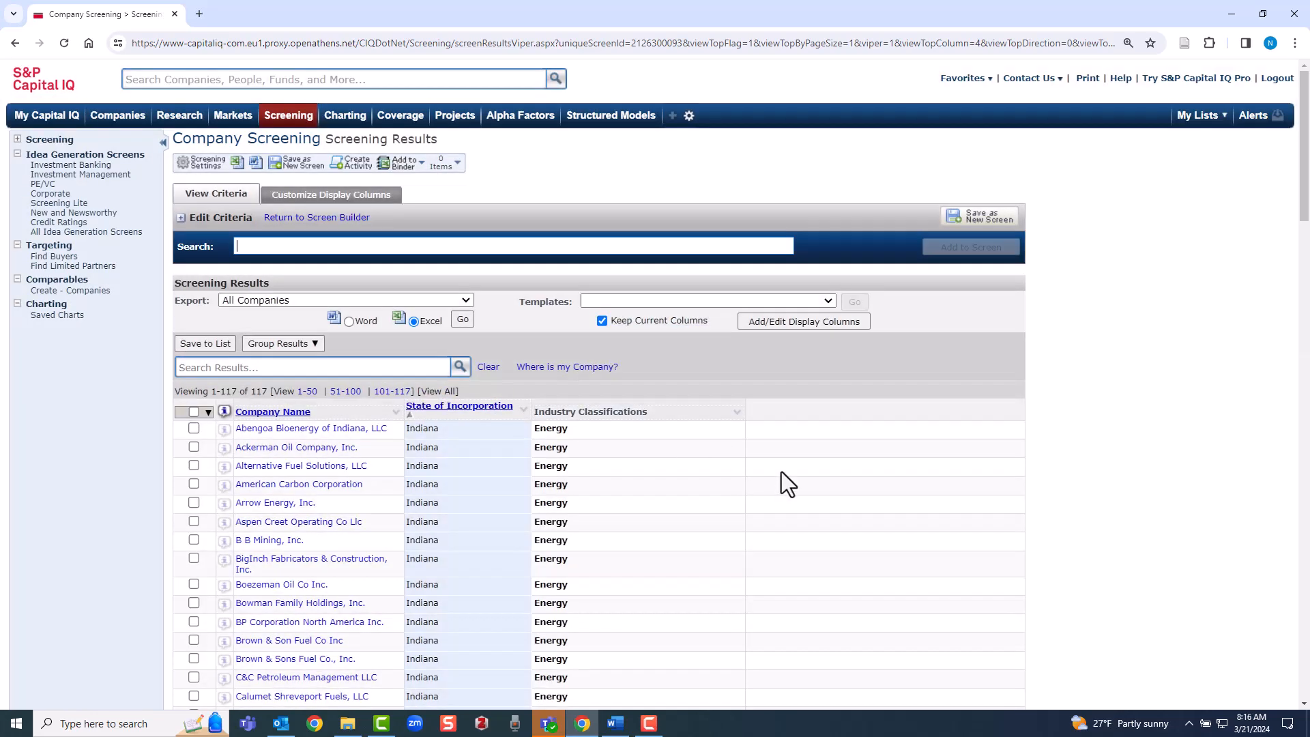
scroll(781, 472, down, 6)
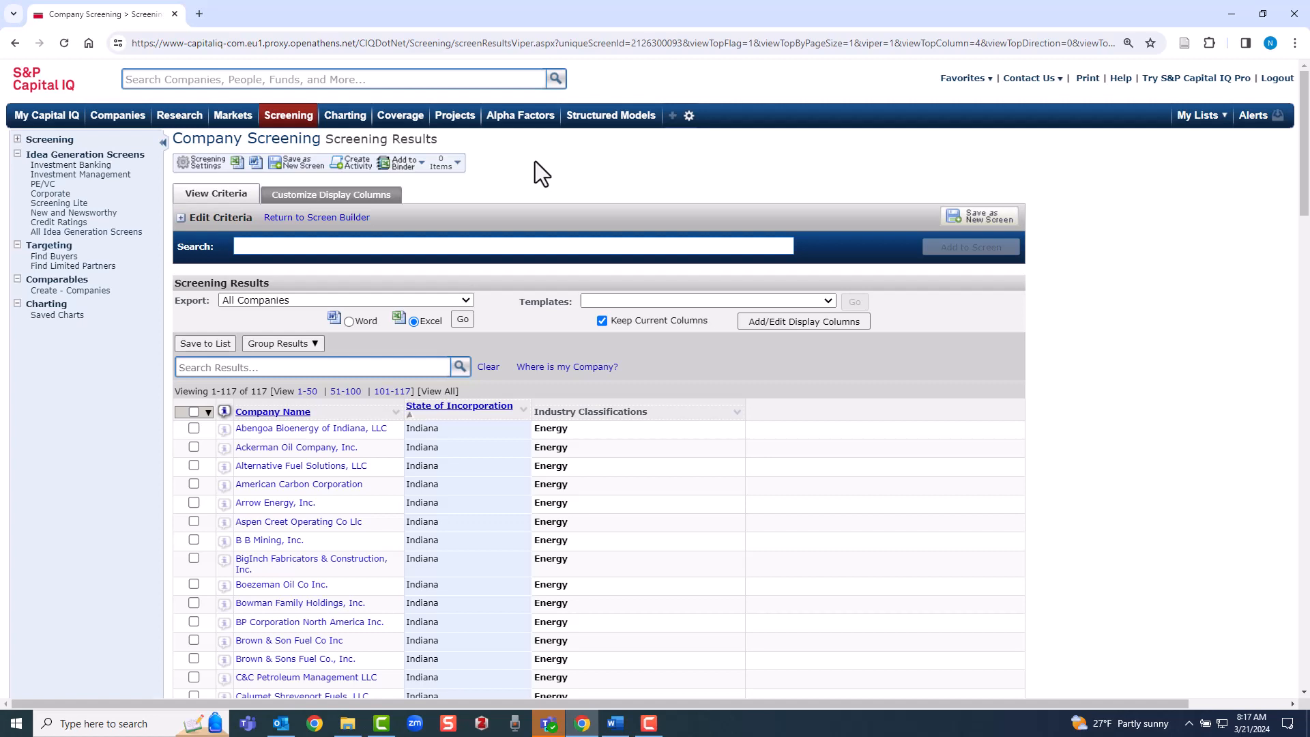
mouse_move(276, 121)
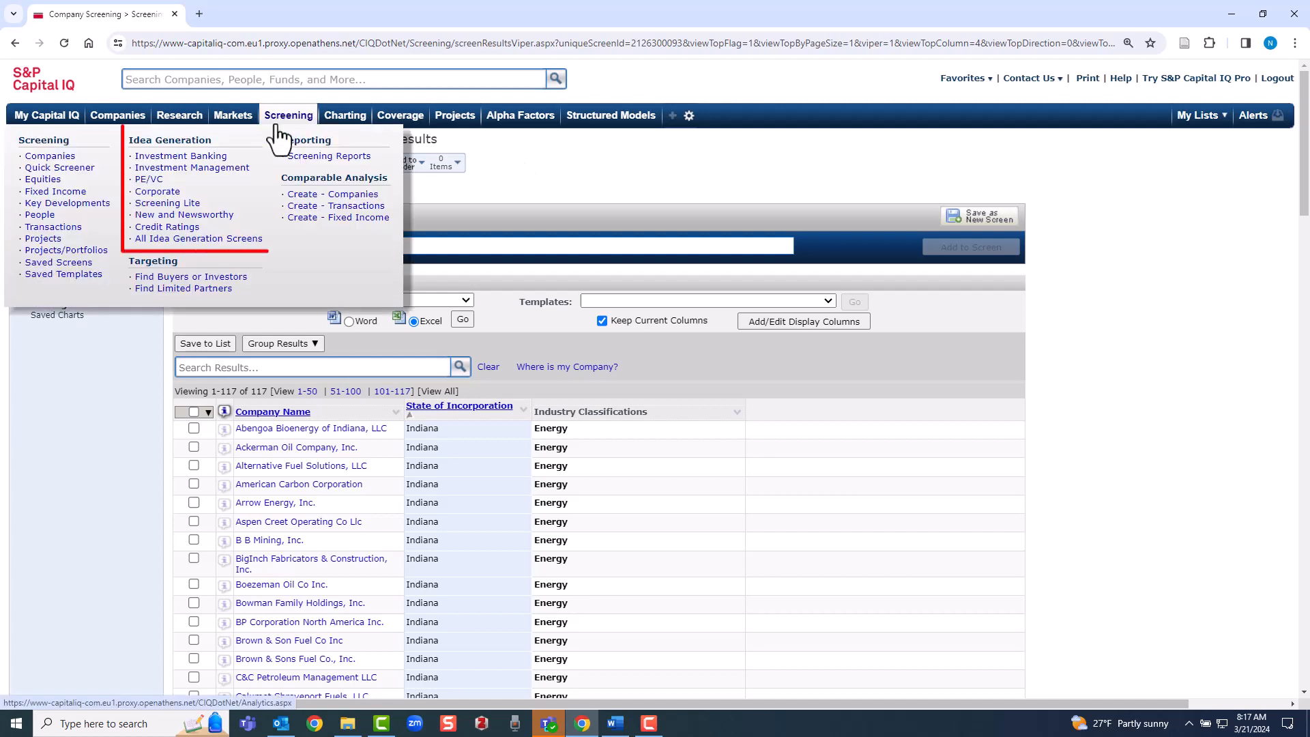